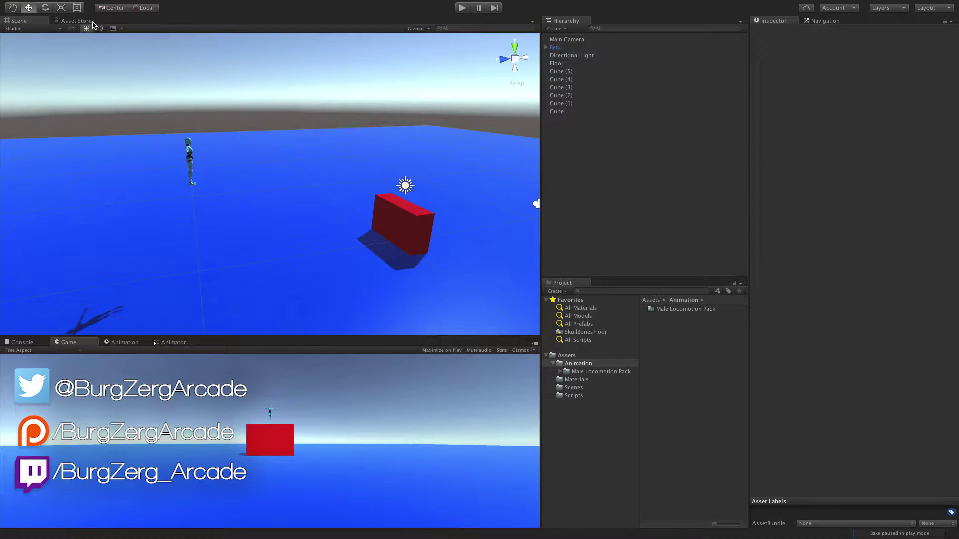
Step: Dock the Animator tab beside the Scene tab in the large upper panel and pan the state graph into view
{"action": "left_click", "coordinate": [178, 343]}
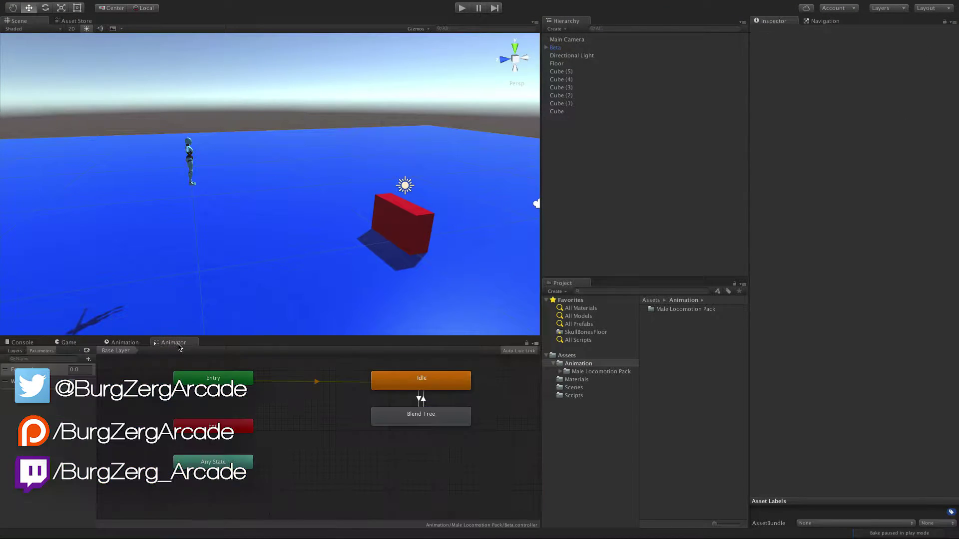
{"action": "left_click_drag", "start_coordinate": [177, 344], "coordinate": [221, 33]}
{"action": "middle_click_drag", "start_coordinate": [388, 150], "coordinate": [367, 212]}
Step: Open the Blend Tree to check its walking and standard_run motions, then return to the centered Base Layer graph
{"action": "double_click", "coordinate": [383, 168]}
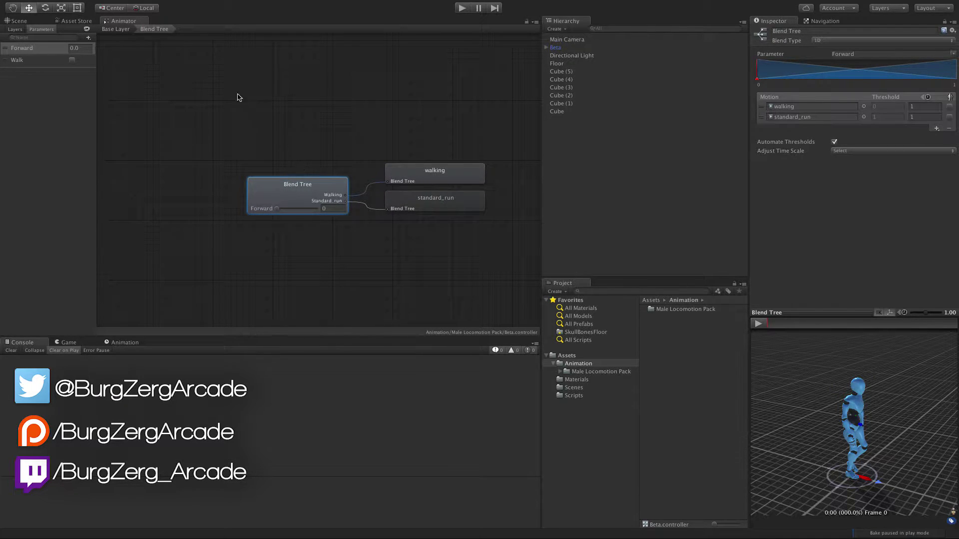
{"action": "left_click", "coordinate": [126, 31]}
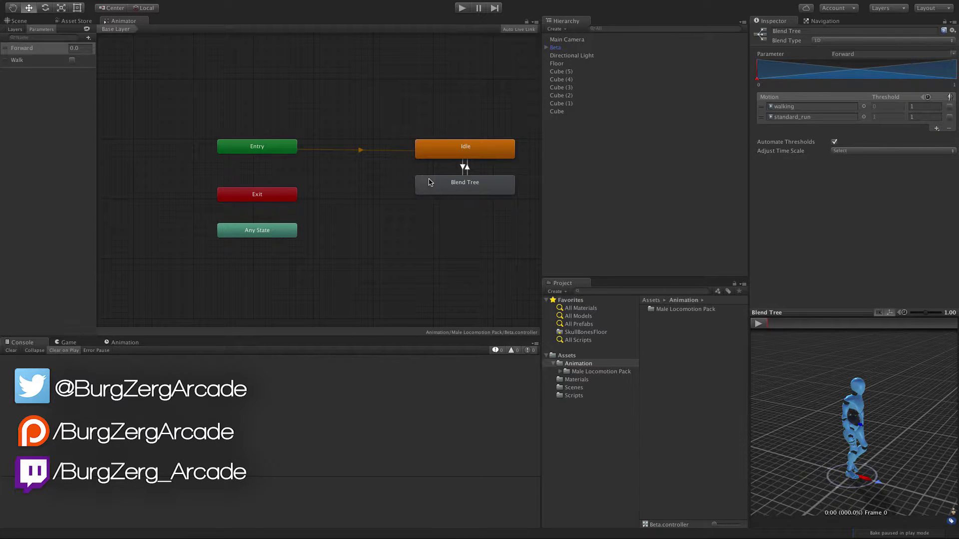
{"action": "middle_click_drag", "start_coordinate": [442, 226], "coordinate": [401, 224]}
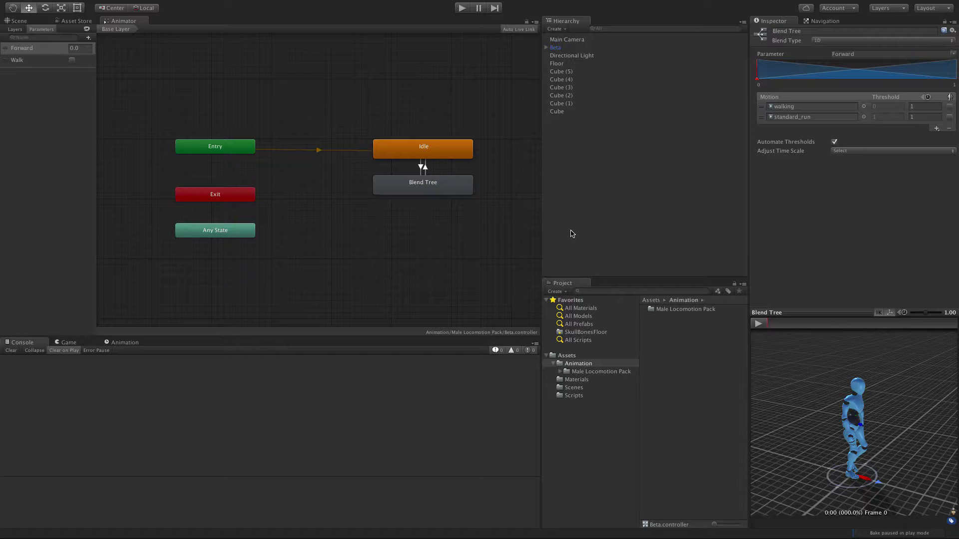
Step: Inside the Blend Tree, add an empty third motion slot
{"action": "double_click", "coordinate": [450, 193]}
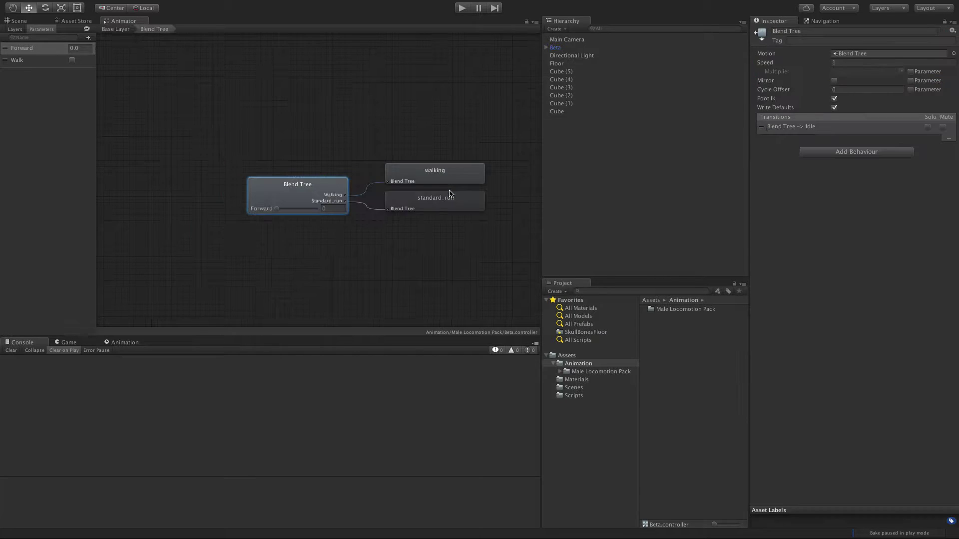
{"action": "right_click", "coordinate": [308, 191]}
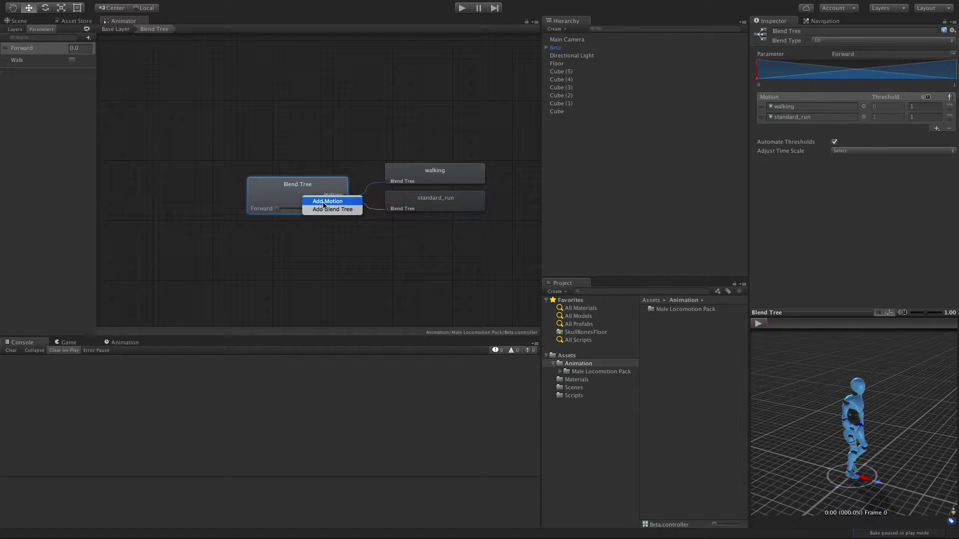
{"action": "key", "text": "Escape"}
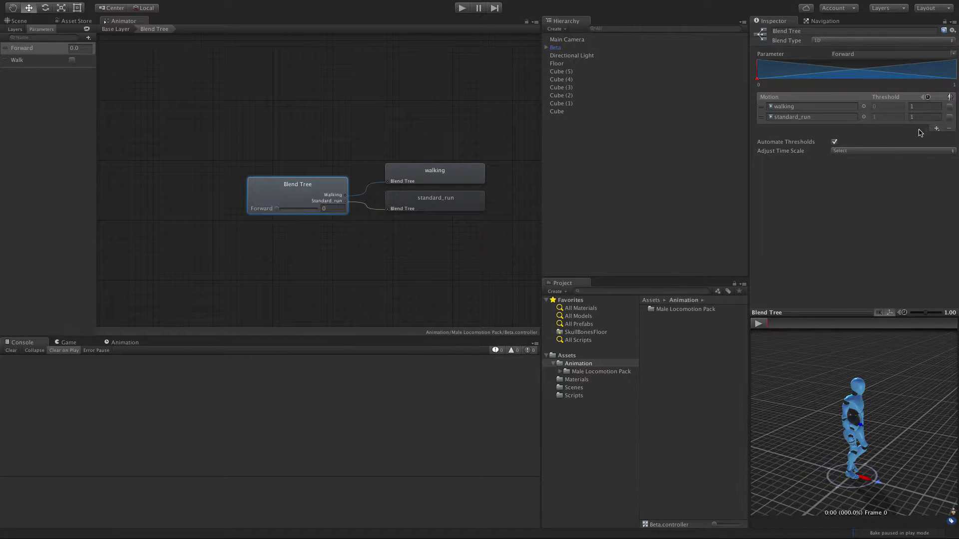
{"action": "right_click", "coordinate": [281, 193]}
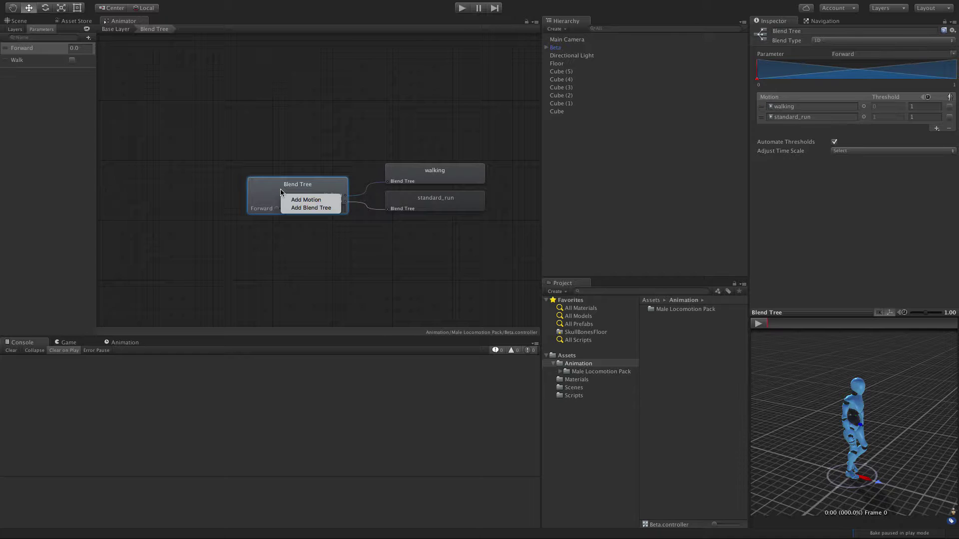
{"action": "left_click", "coordinate": [300, 204]}
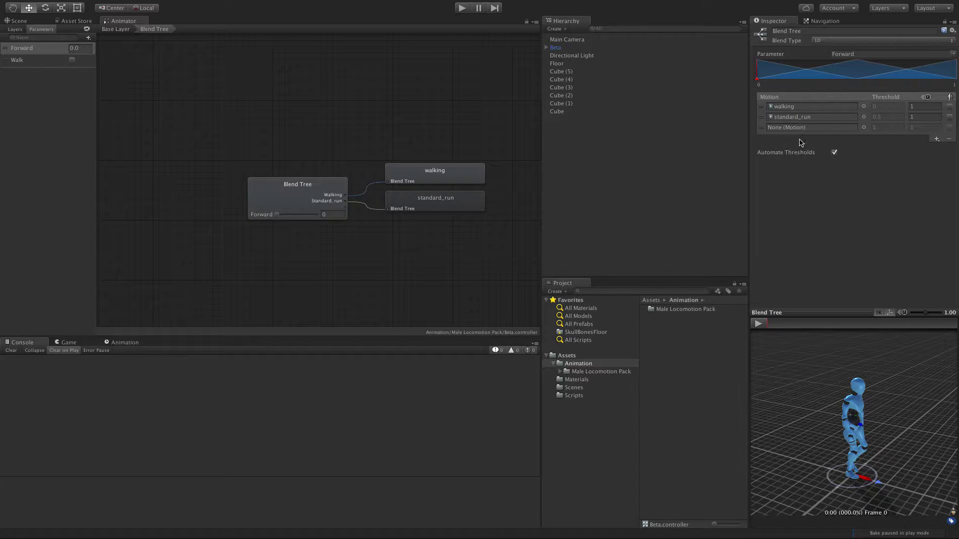
Step: Assign the idle clip from Beta@idle in the Male Locomotion Pack to the empty motion slot
{"action": "left_click", "coordinate": [594, 372]}
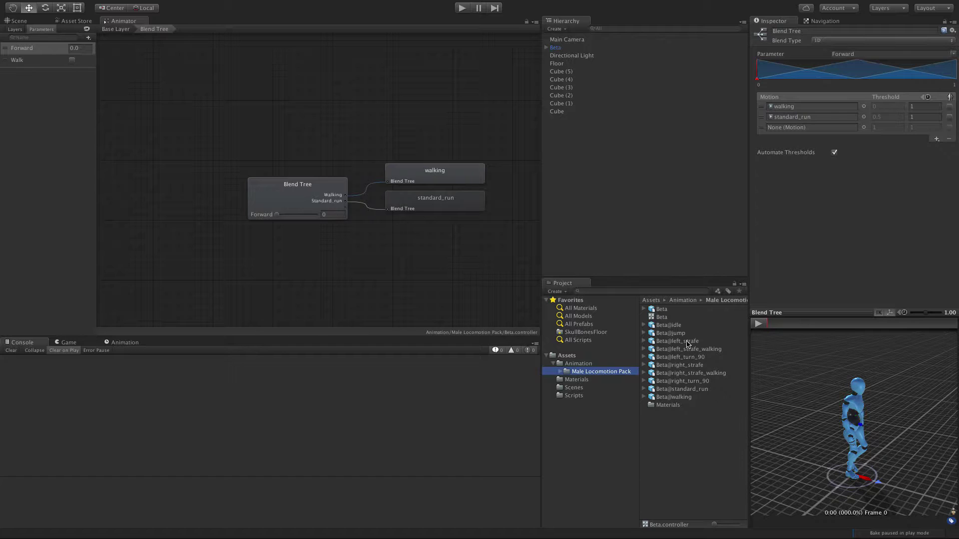
{"action": "double_click", "coordinate": [673, 326]}
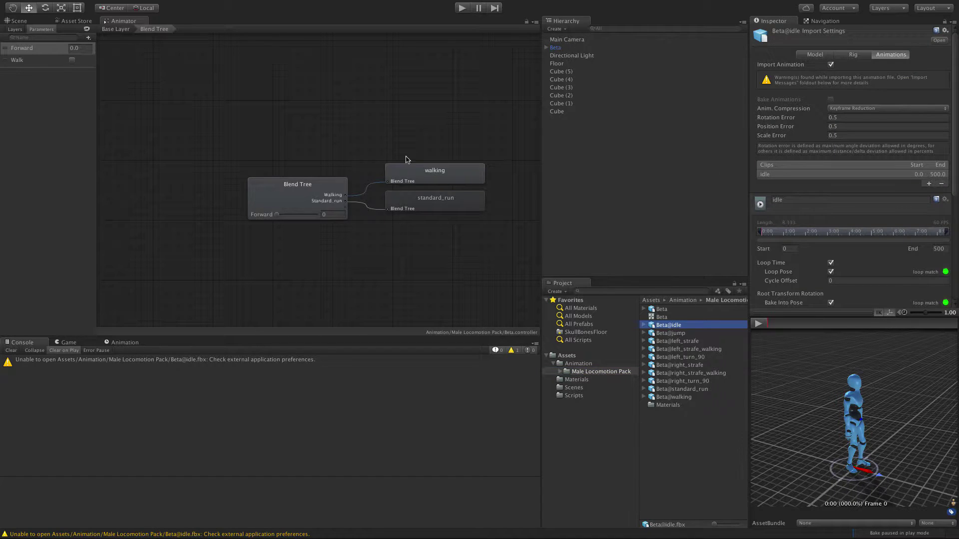
{"action": "left_click", "coordinate": [302, 195]}
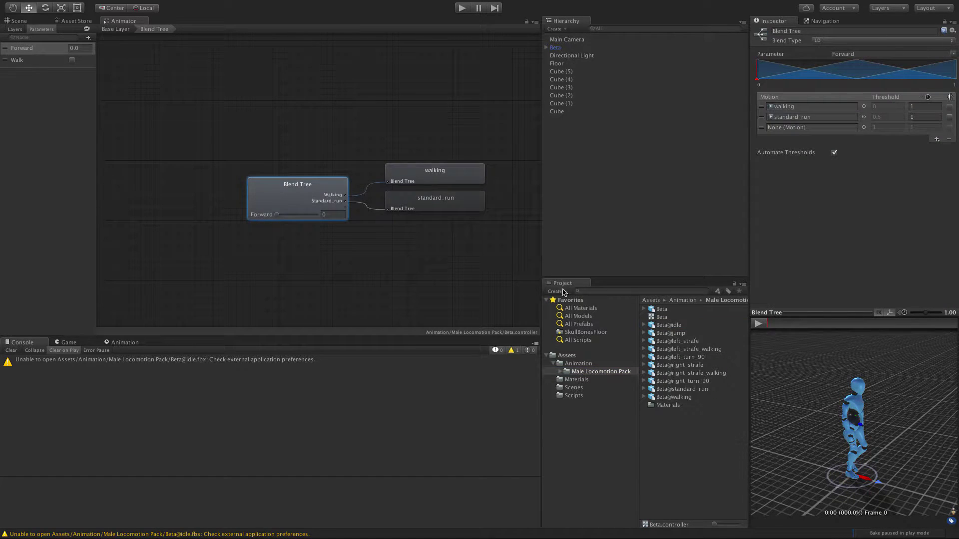
{"action": "left_click", "coordinate": [644, 326]}
{"action": "left_click_drag", "start_coordinate": [667, 341], "coordinate": [827, 129]}
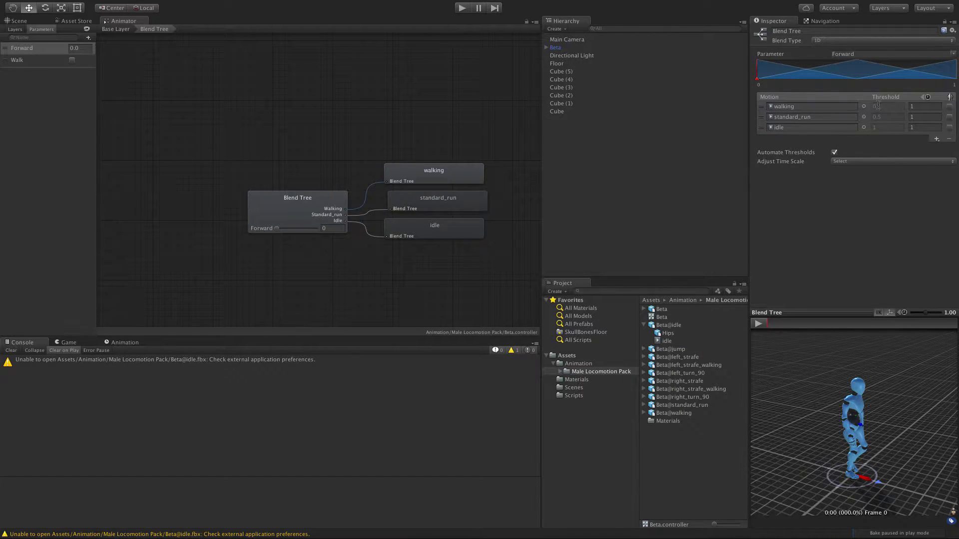
Step: Turn off Automate Thresholds and enter thresholds walking 0.25, idle 0 and standard_run 1
{"action": "left_click", "coordinate": [834, 152]}
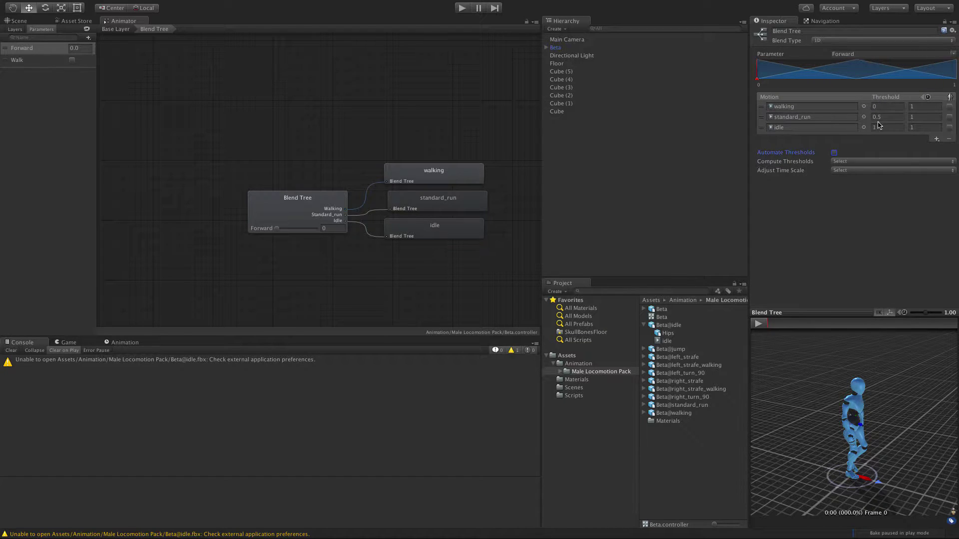
{"action": "left_click", "coordinate": [886, 107]}
{"action": "key", "text": "Return"}
{"action": "left_click", "coordinate": [887, 125]}
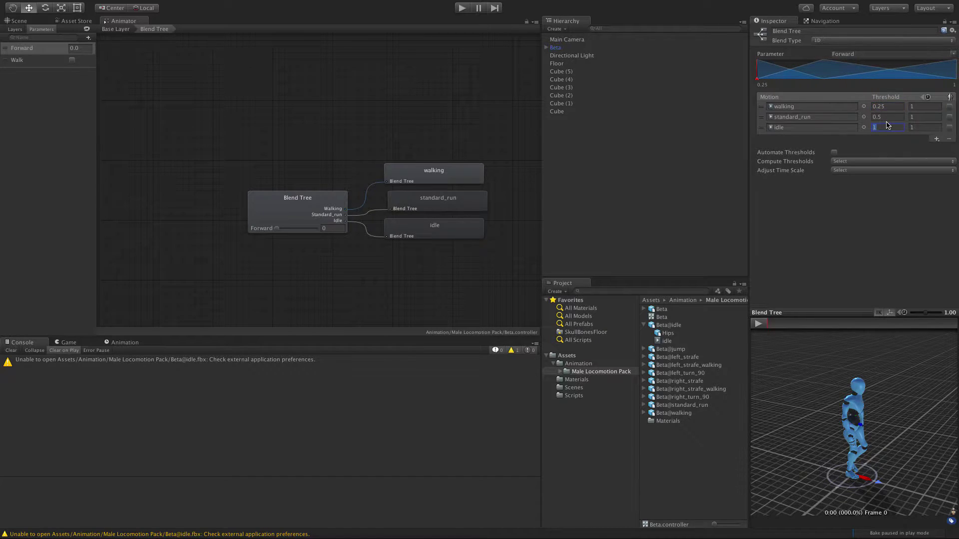
{"action": "key", "text": "Tab"}
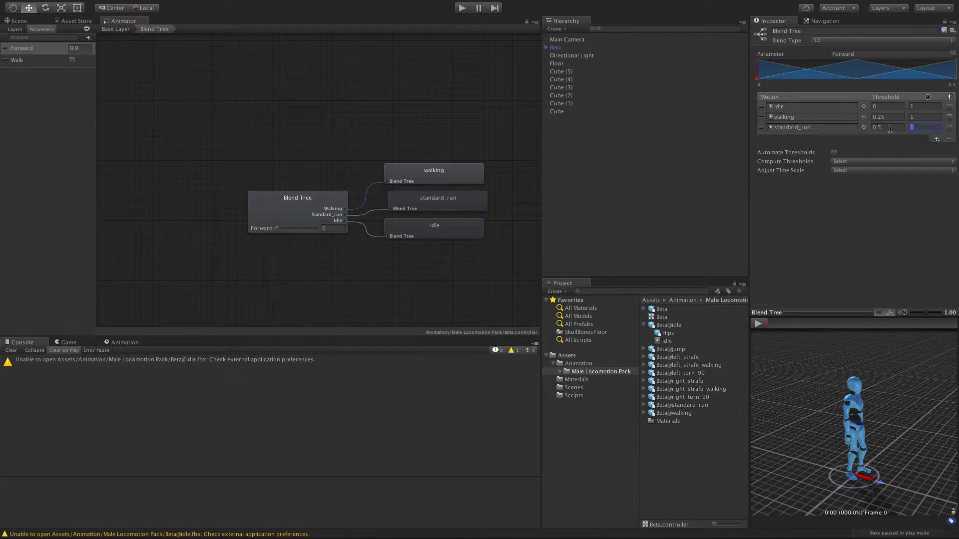
{"action": "left_click", "coordinate": [890, 128]}
{"action": "type", "text": "1"}
{"action": "key", "text": "Tab"}
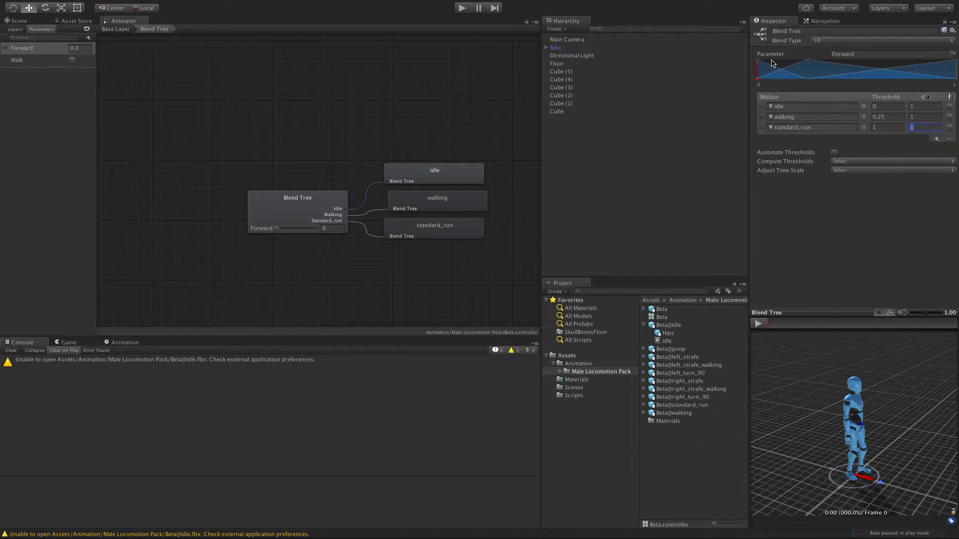
Step: Change walking's threshold to 0.1, then switch Automate Thresholds back on
{"action": "left_click", "coordinate": [893, 120]}
{"action": "left_click", "coordinate": [893, 120]}
{"action": "type", "text": "1"}
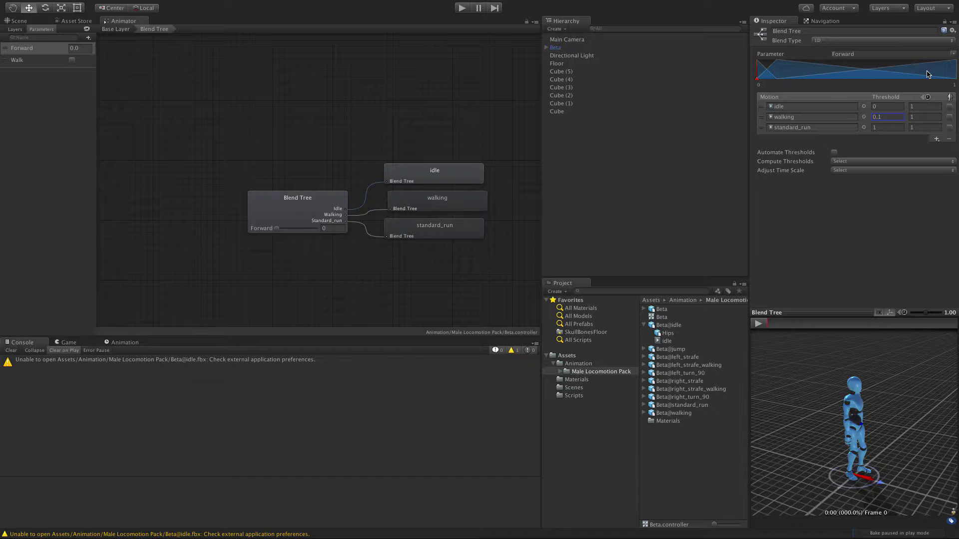
{"action": "left_click", "coordinate": [834, 152]}
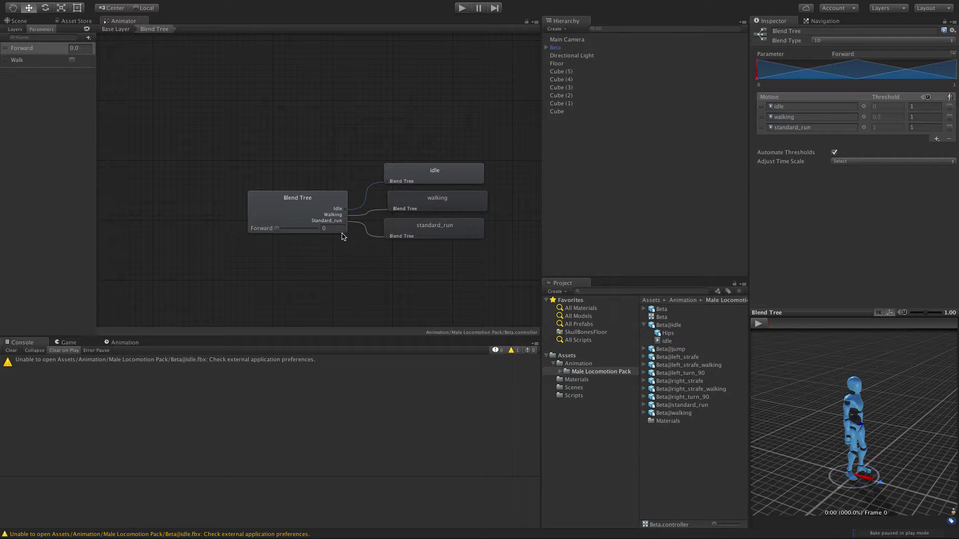
Step: Play the blend tree preview and raise Forward to 0.22 to blend toward walking
{"action": "left_click", "coordinate": [757, 324]}
{"action": "left_click", "coordinate": [279, 229]}
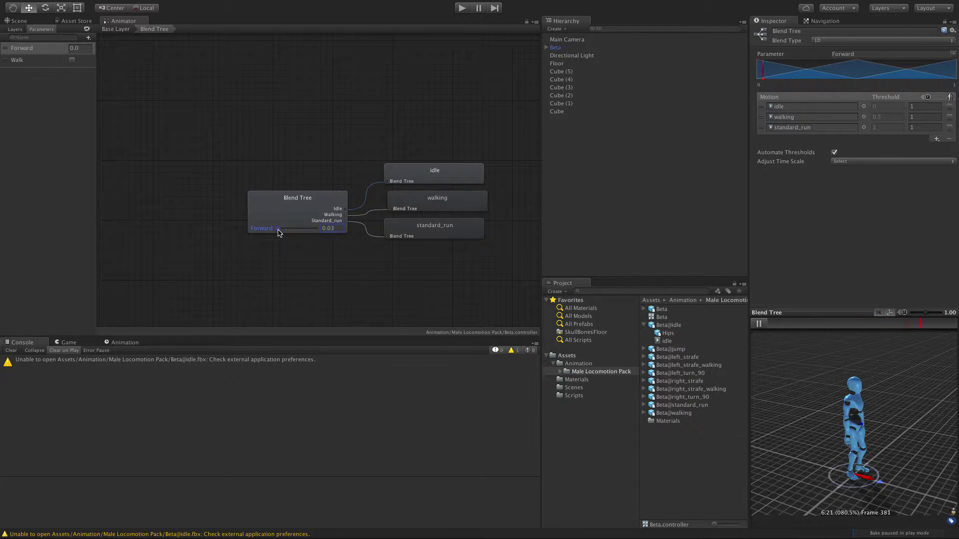
{"action": "left_click_drag", "start_coordinate": [279, 231], "coordinate": [286, 231]}
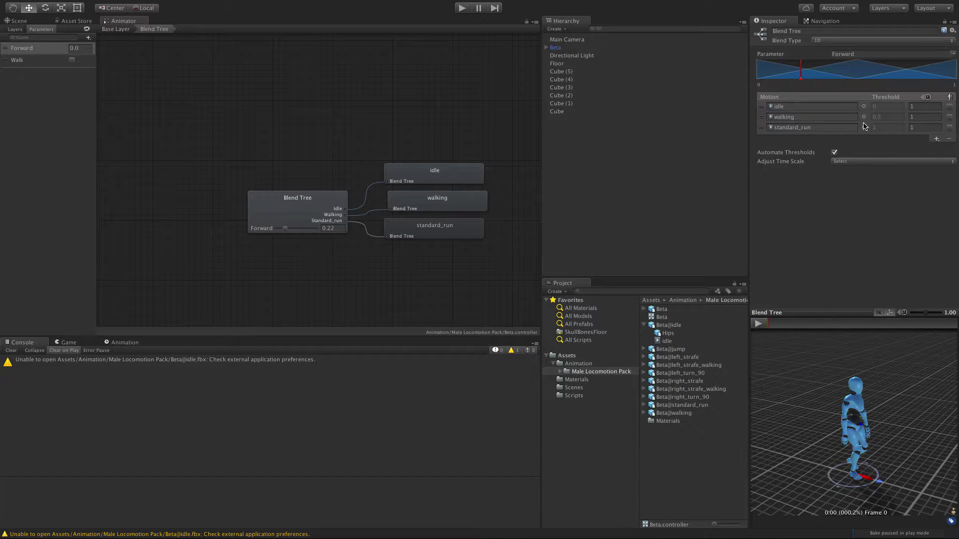
Step: Disable Automate Thresholds and keep walking's threshold at a manual 0.1
{"action": "left_click", "coordinate": [834, 152]}
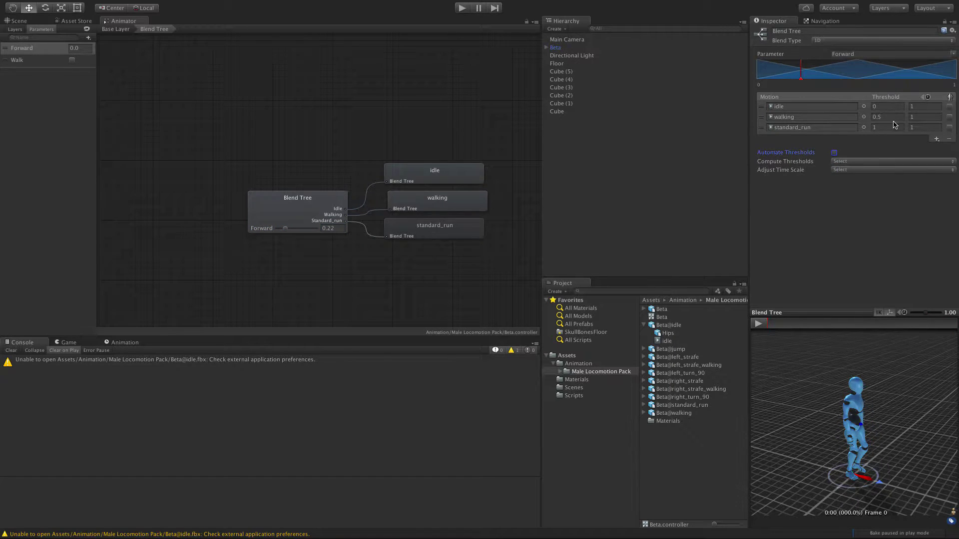
{"action": "left_click", "coordinate": [890, 117]}
{"action": "type", "text": "0.1"}
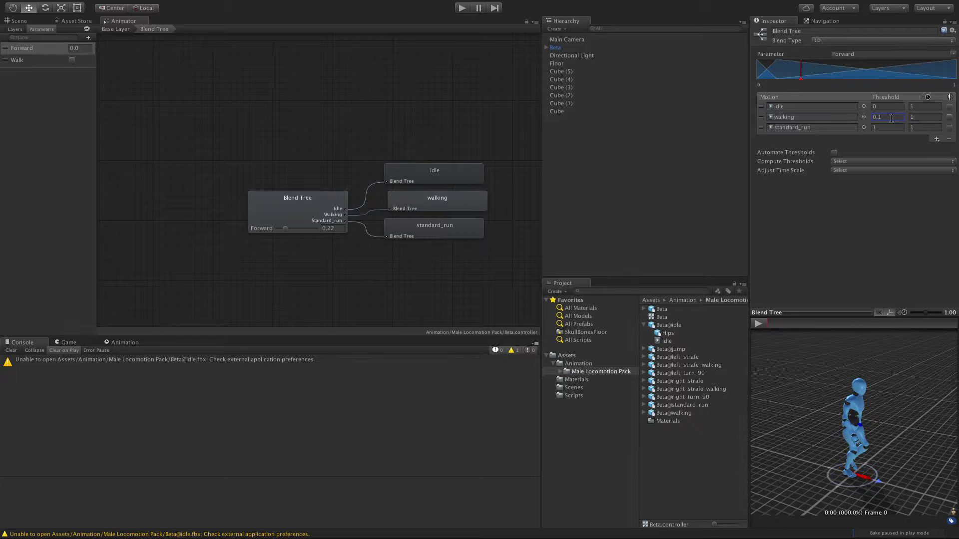
{"action": "key", "text": "Return"}
{"action": "left_click", "coordinate": [834, 152]}
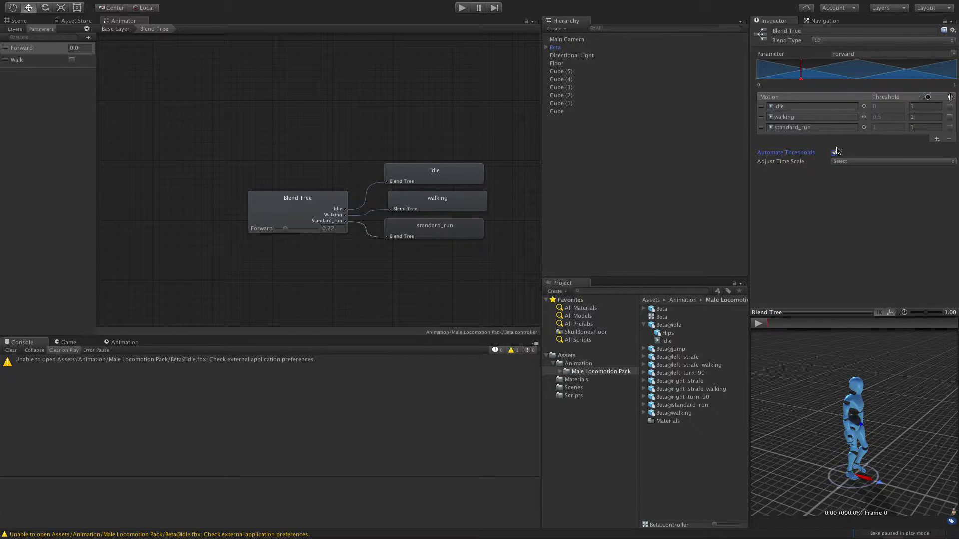
{"action": "left_click", "coordinate": [834, 152]}
{"action": "left_click", "coordinate": [881, 116]}
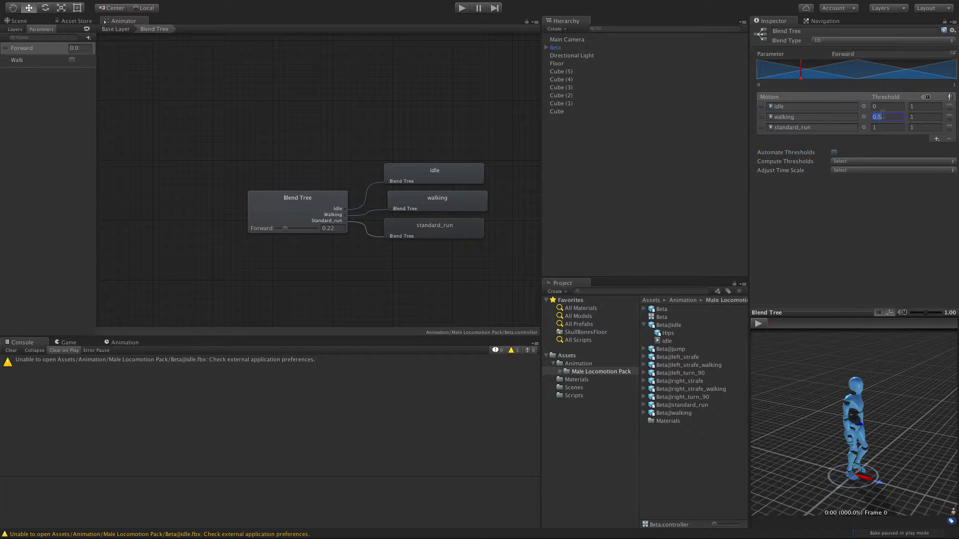
{"action": "left_click", "coordinate": [850, 195]}
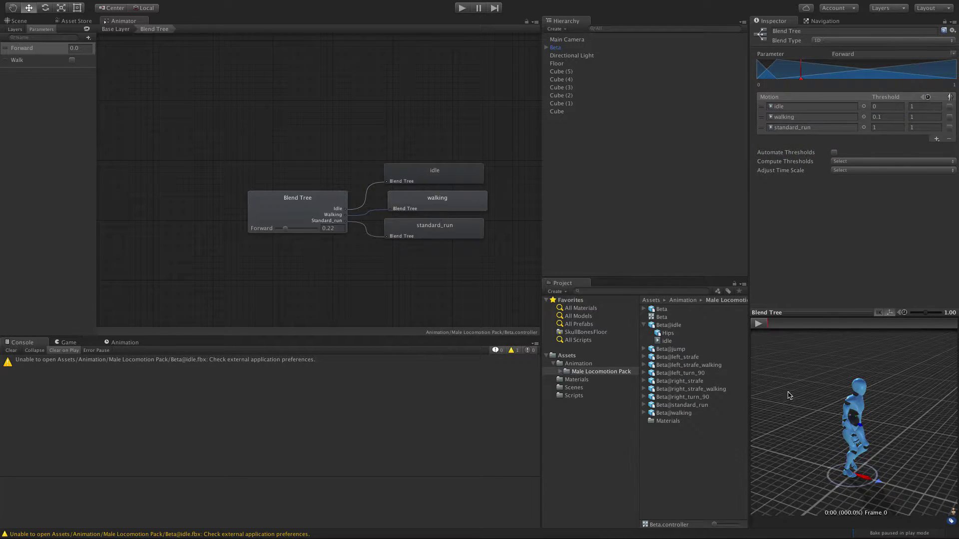
Step: Replay the preview and scrub Forward from 0 through 0.1 up to 1 to watch idle, walk and run
{"action": "left_click", "coordinate": [758, 324]}
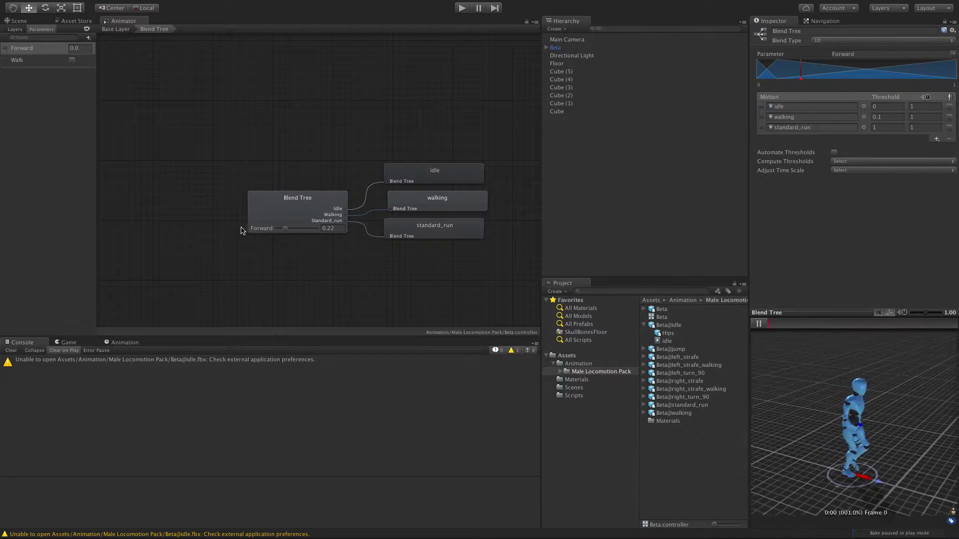
{"action": "left_click_drag", "start_coordinate": [286, 229], "coordinate": [255, 231]}
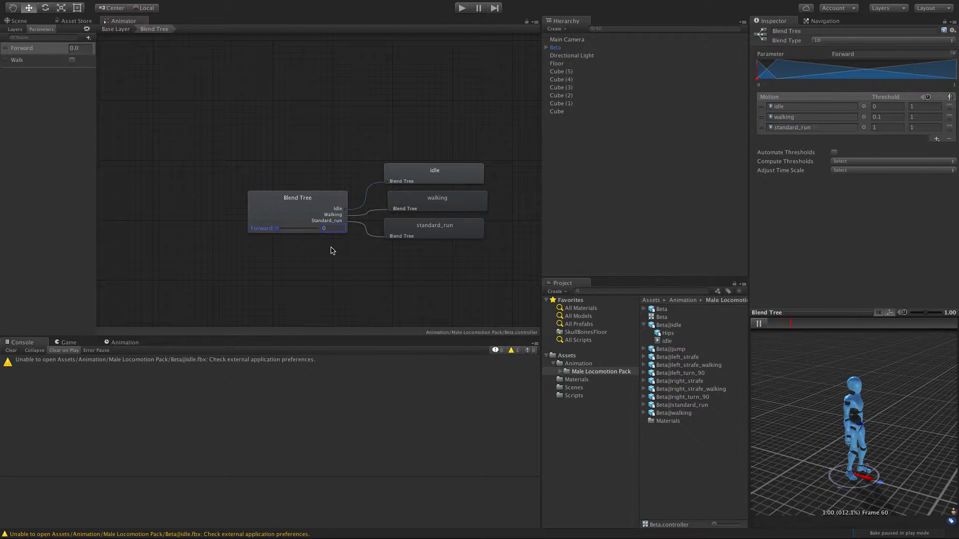
{"action": "left_click", "coordinate": [329, 229]}
{"action": "type", "text": ".1"}
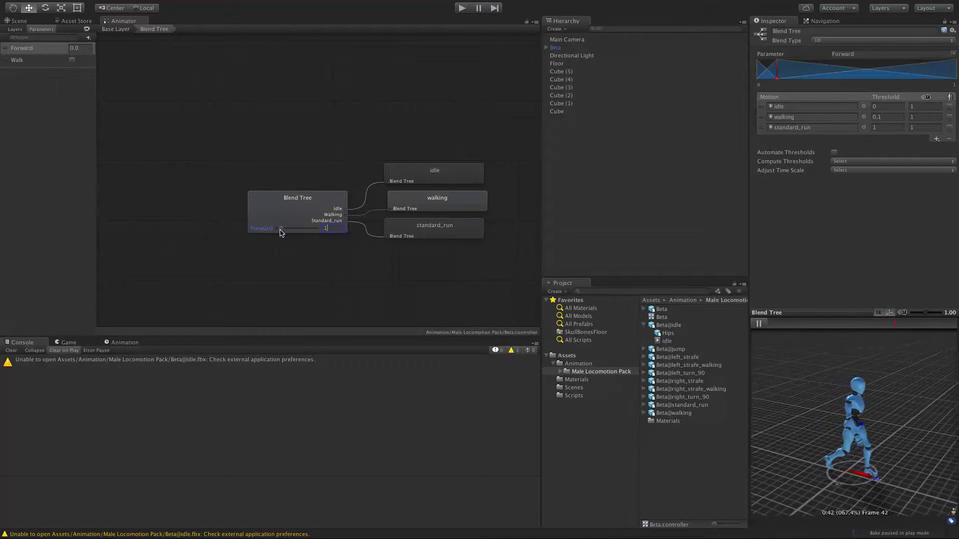
{"action": "left_click_drag", "start_coordinate": [281, 232], "coordinate": [279, 234]}
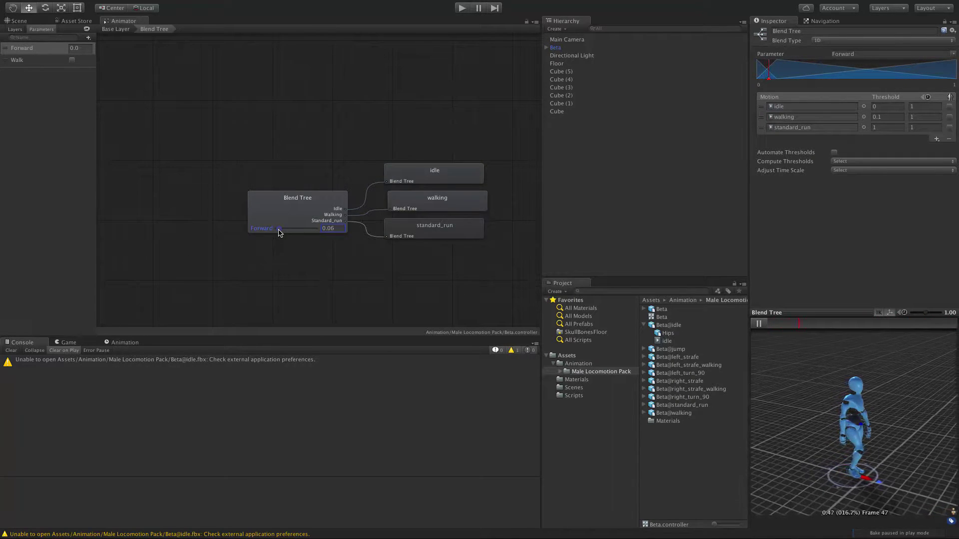
{"action": "left_click_drag", "start_coordinate": [279, 233], "coordinate": [281, 233]}
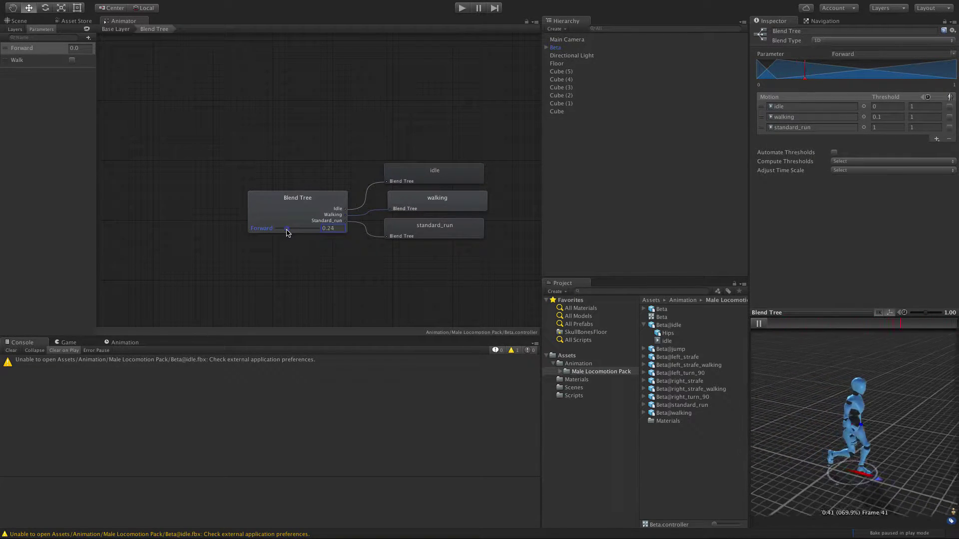
{"action": "left_click_drag", "start_coordinate": [293, 233], "coordinate": [422, 255]}
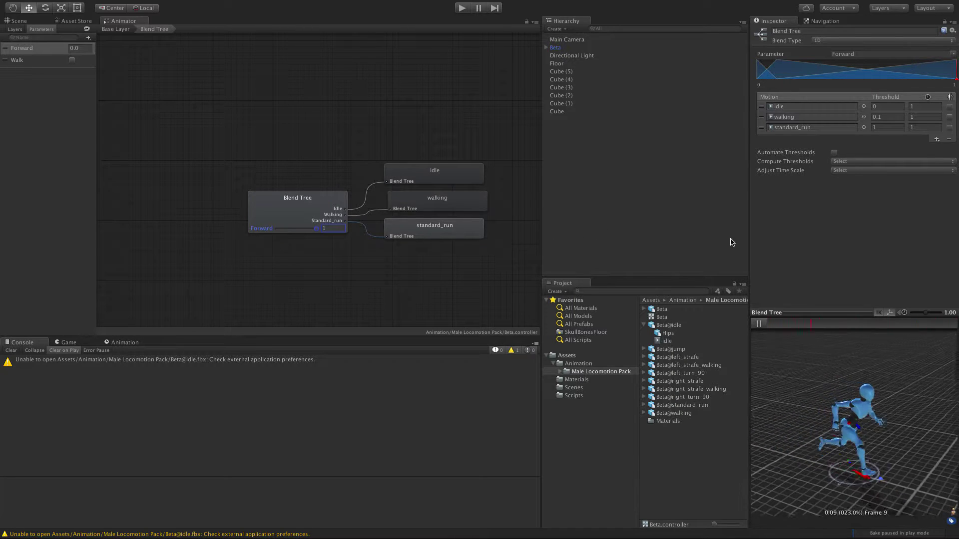
Step: Pause the preview and set the Blend Tree state as the Base Layer's default state
{"action": "left_click", "coordinate": [759, 324]}
{"action": "left_click", "coordinate": [121, 29]}
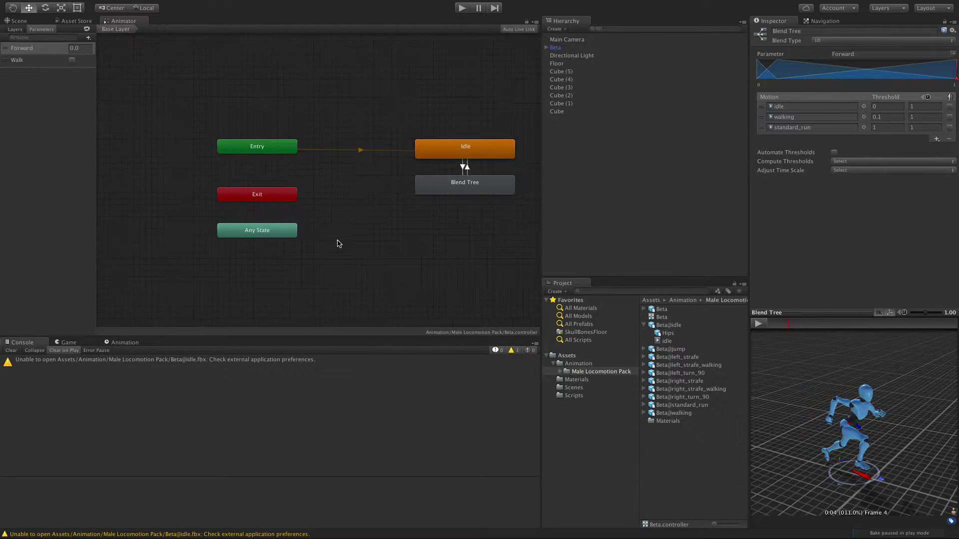
{"action": "left_click", "coordinate": [478, 193]}
{"action": "right_click", "coordinate": [471, 189]}
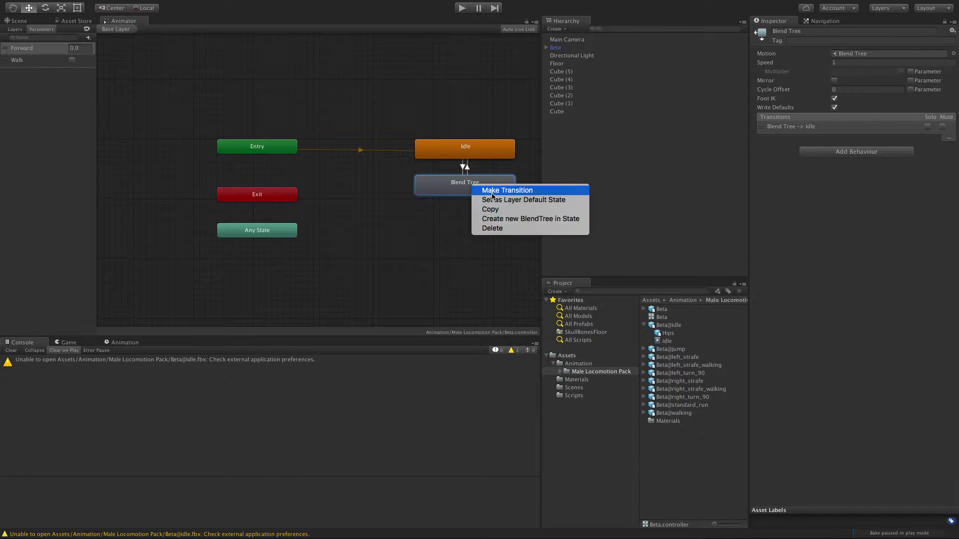
{"action": "left_click", "coordinate": [494, 199]}
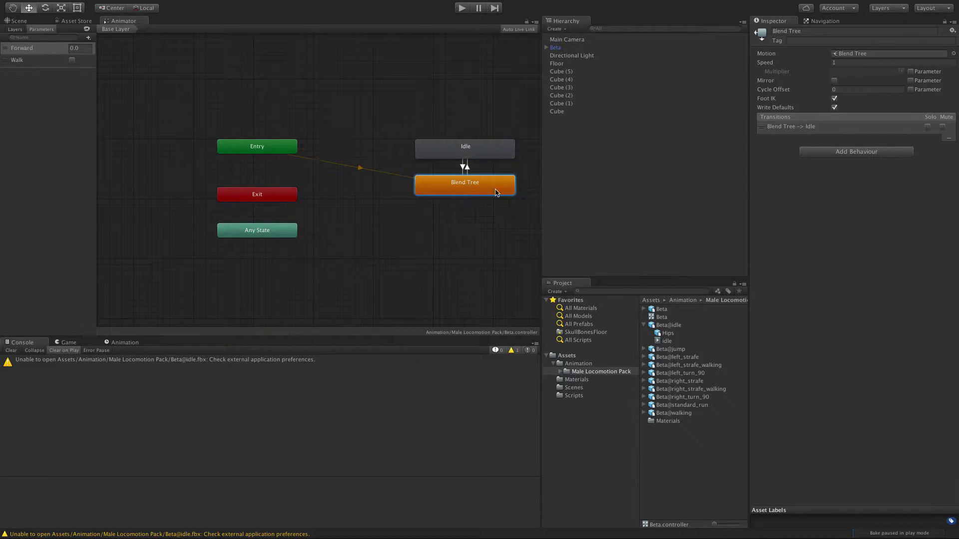
Step: Delete the old Idle state and move the Blend Tree state up beside Entry
{"action": "left_click", "coordinate": [488, 154]}
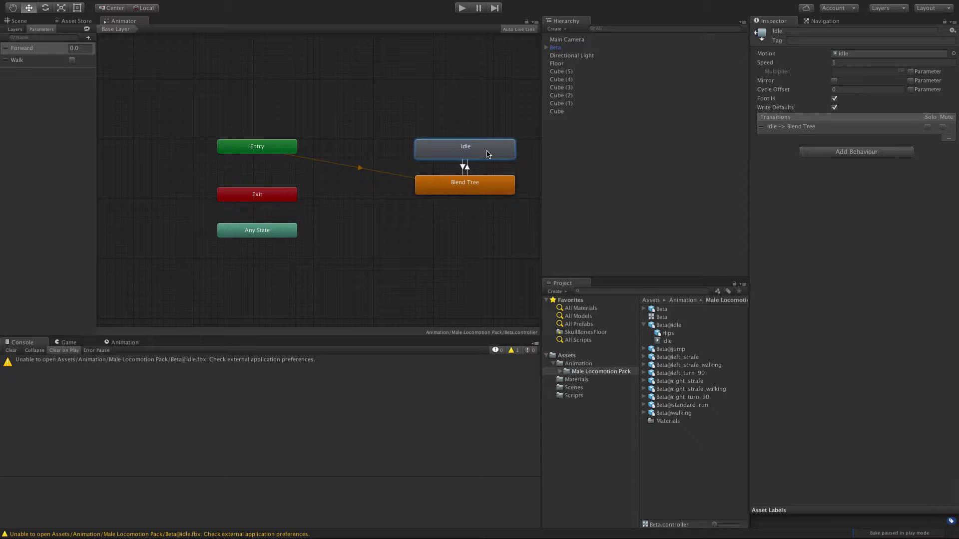
{"action": "key", "text": "Delete"}
{"action": "left_click", "coordinate": [559, 182]}
{"action": "left_click_drag", "start_coordinate": [489, 180], "coordinate": [436, 139]}
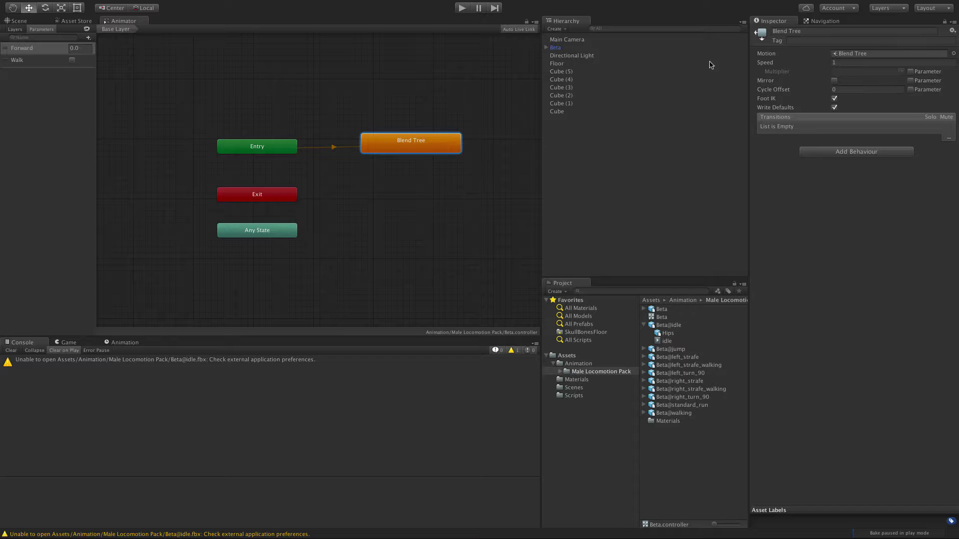
Step: Rename the Blend Tree state to IdleWalkRun
{"action": "left_click", "coordinate": [875, 54]}
{"action": "double_click", "coordinate": [875, 53]}
{"action": "left_click", "coordinate": [410, 152]}
{"action": "left_click", "coordinate": [812, 32]}
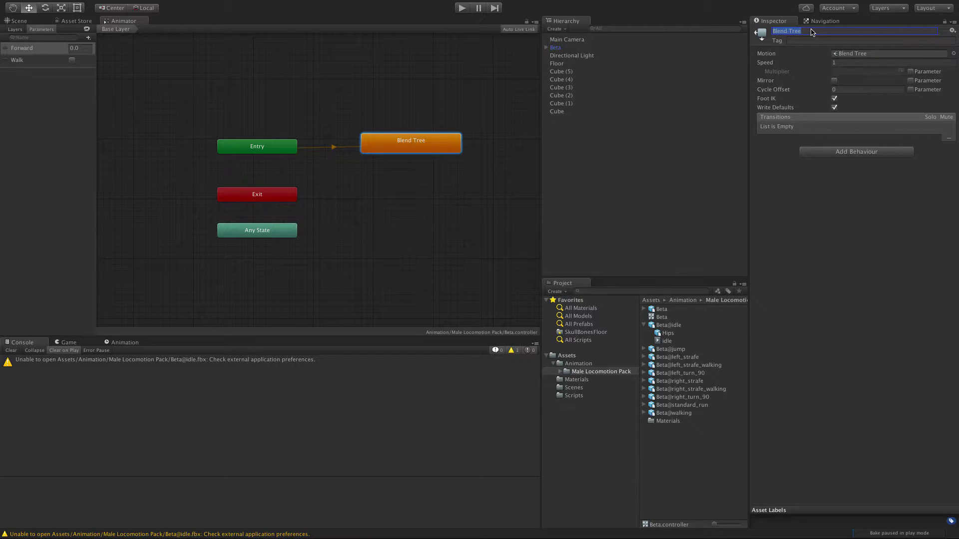
{"action": "type", "text": "IdleWalkRun"}
{"action": "key", "text": "Return"}
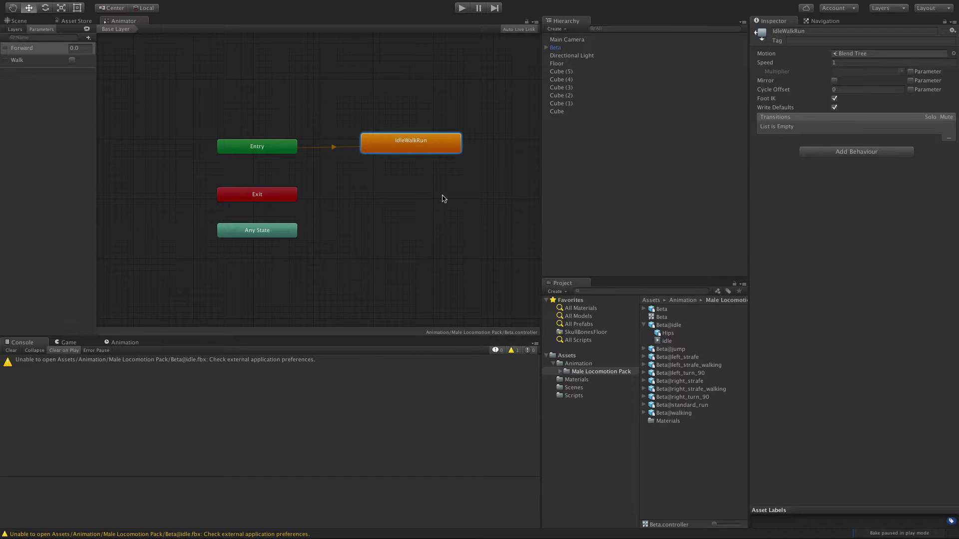
Step: Nudge IdleWalkRun into place, switch to the Scene view and enter Play mode
{"action": "left_click_drag", "start_coordinate": [413, 153], "coordinate": [414, 159]}
{"action": "left_click", "coordinate": [422, 185]}
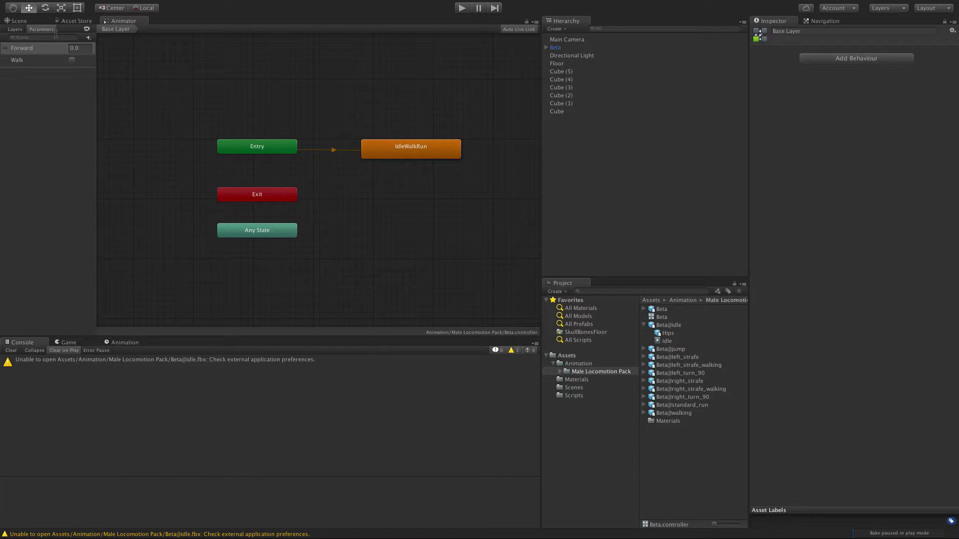
{"action": "left_click", "coordinate": [27, 21]}
{"action": "left_click", "coordinate": [462, 8]}
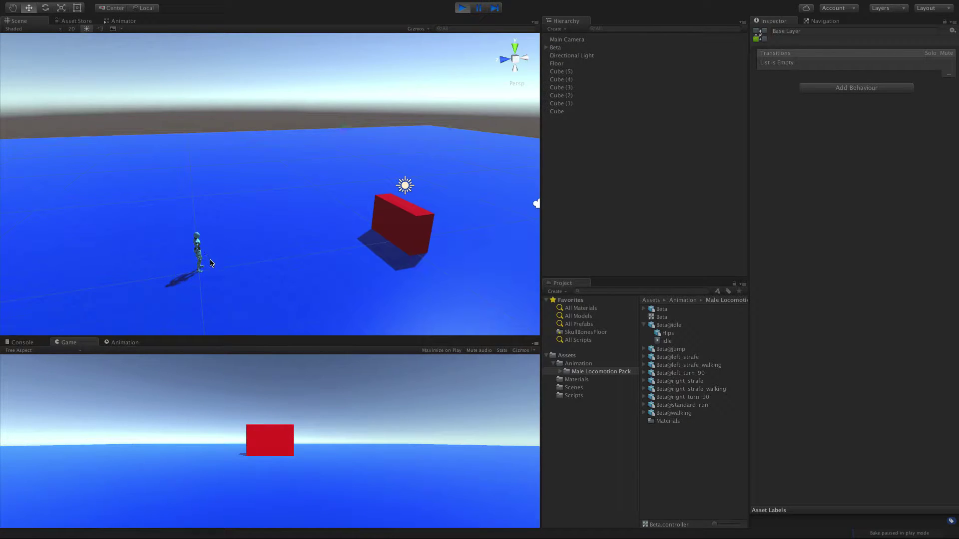
Step: Walk the character forward with W in the Game view, then exit Play mode with Ctrl+P
{"action": "left_click", "coordinate": [314, 472]}
{"action": "key", "text": "w"}
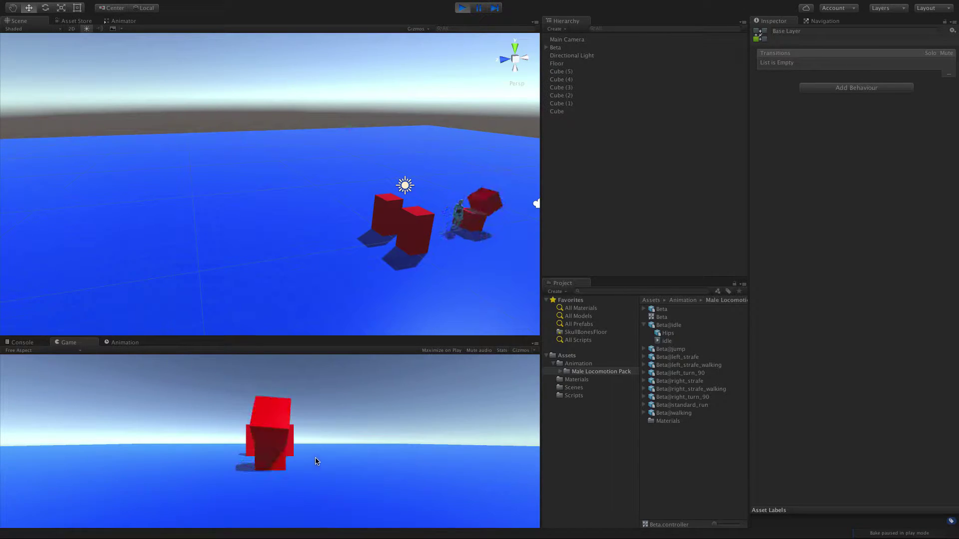
{"action": "key", "text": "ctrl+p"}
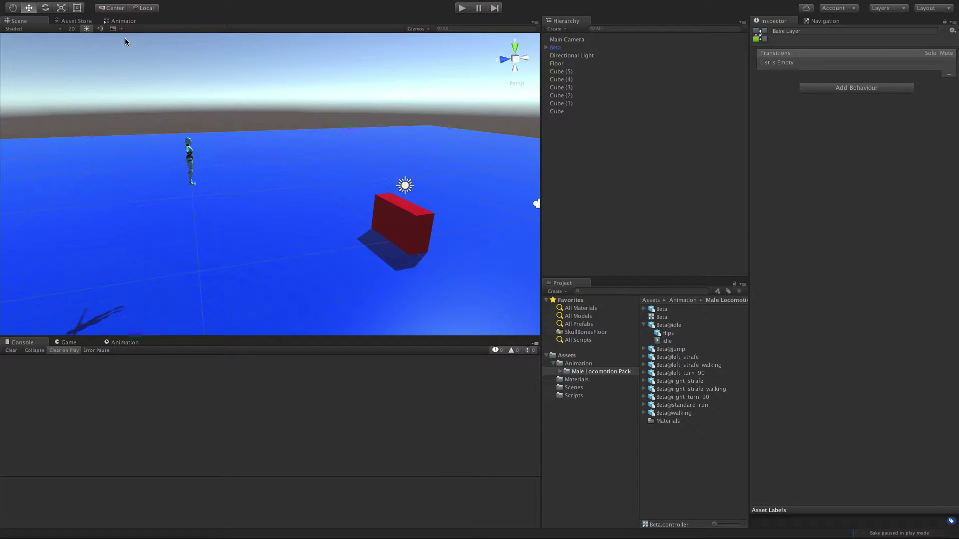
Step: Open IdleWalkRun's blend tree in the Animator to list idle, walking and standard_run at thresholds 0, 0.1 and 1
{"action": "left_click", "coordinate": [123, 21]}
{"action": "double_click", "coordinate": [385, 159]}
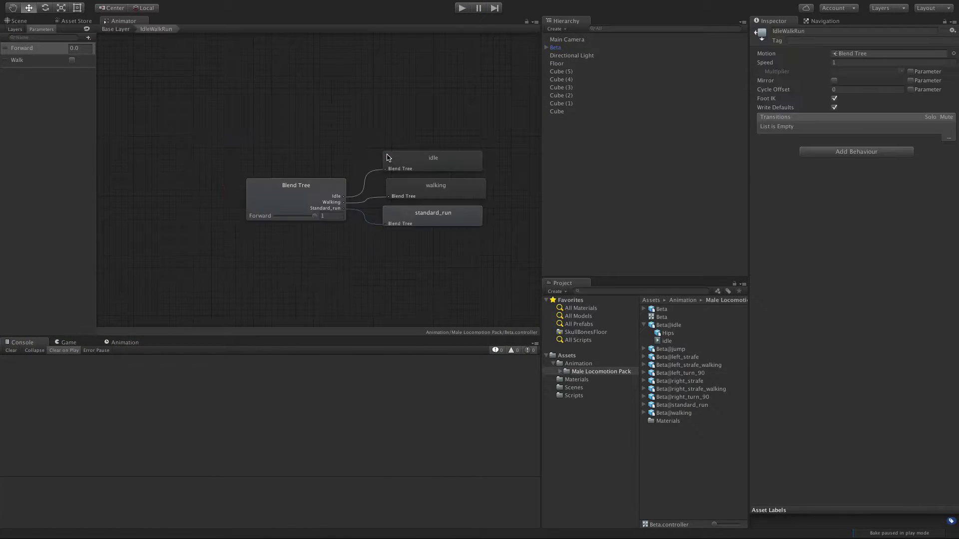
{"action": "left_click", "coordinate": [286, 196]}
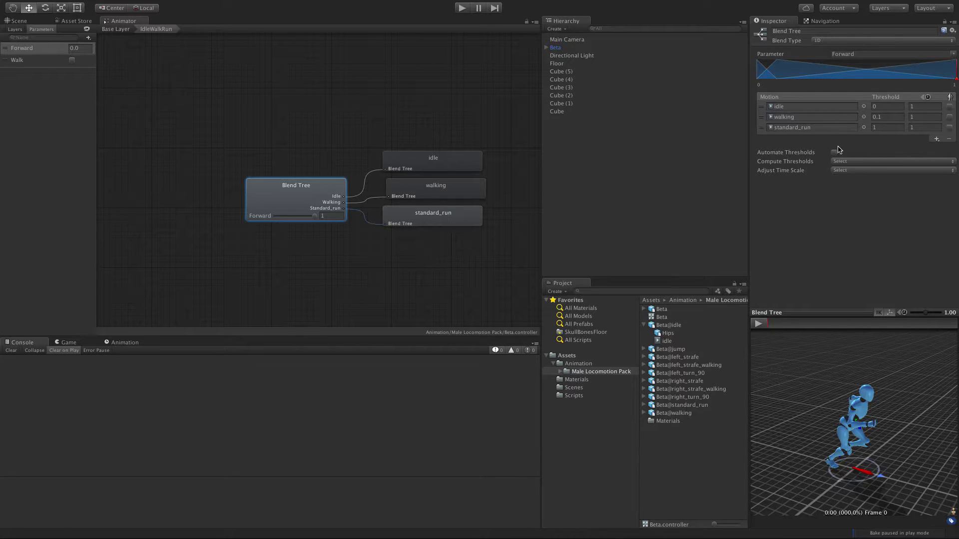
Step: Remove the standard_run, walking and idle motions from IdleWalkRun
{"action": "left_click", "coordinate": [763, 128]}
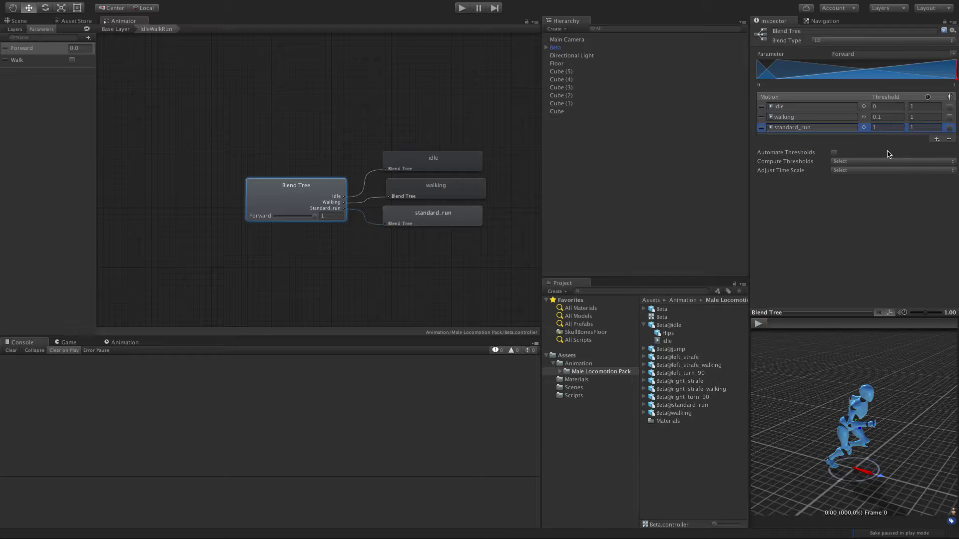
{"action": "left_click", "coordinate": [949, 139]}
{"action": "left_click", "coordinate": [949, 129]}
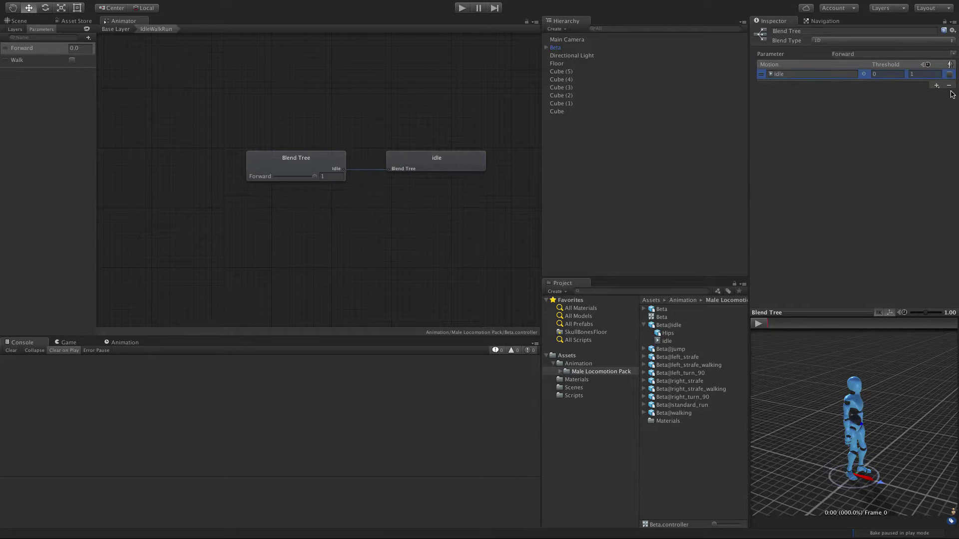
{"action": "left_click", "coordinate": [951, 86]}
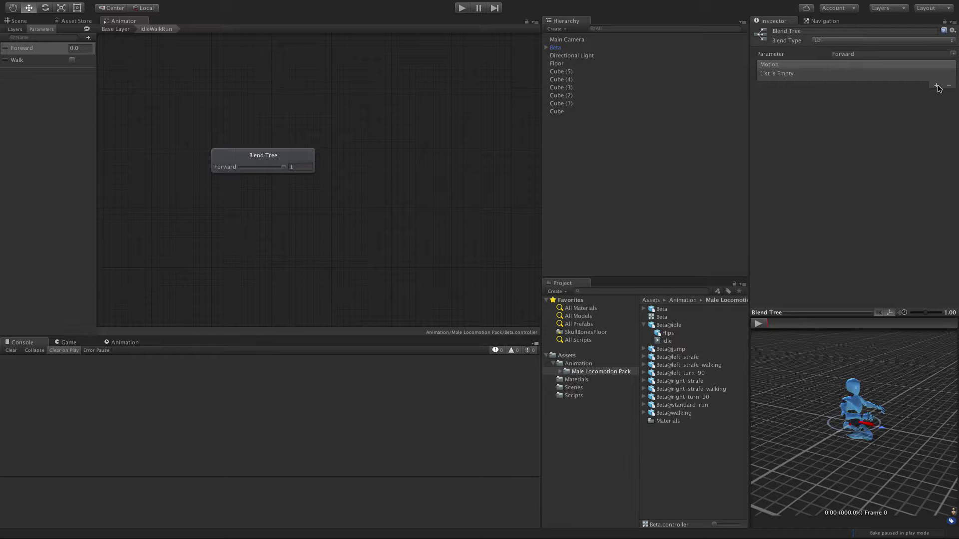
Step: Add three new child blend trees to IdleWalkRun
{"action": "left_click", "coordinate": [937, 86]}
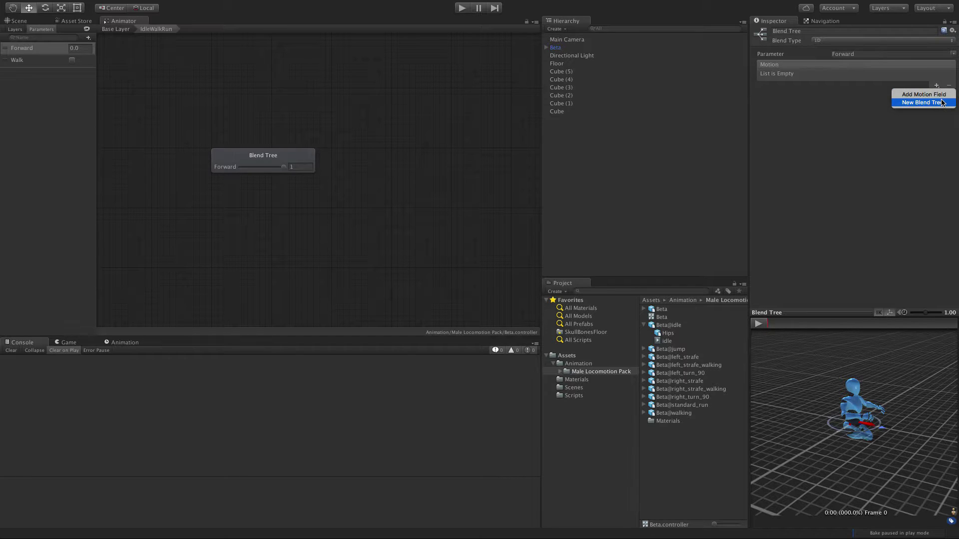
{"action": "left_click", "coordinate": [942, 102]}
{"action": "left_click", "coordinate": [937, 86]}
{"action": "left_click", "coordinate": [938, 103]}
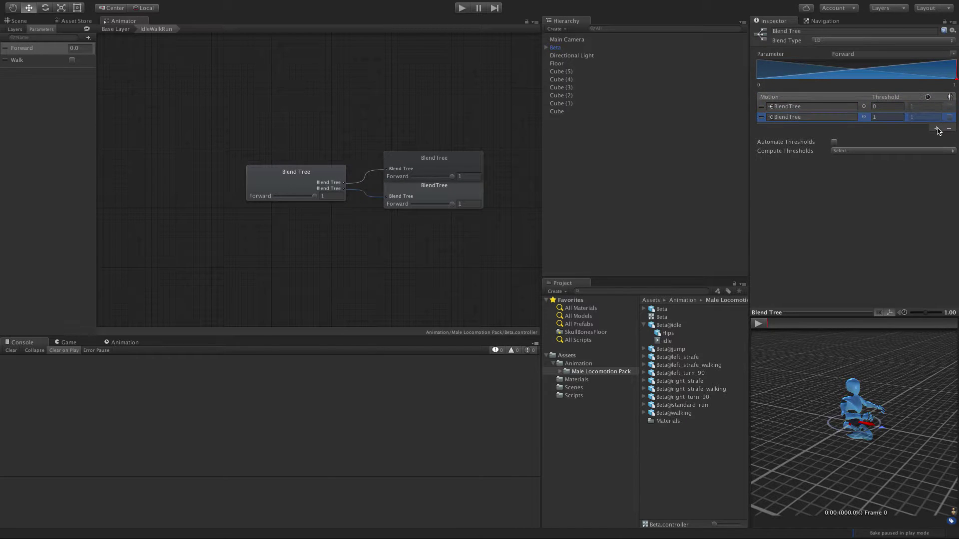
{"action": "left_click", "coordinate": [936, 129]}
{"action": "left_click", "coordinate": [937, 146]}
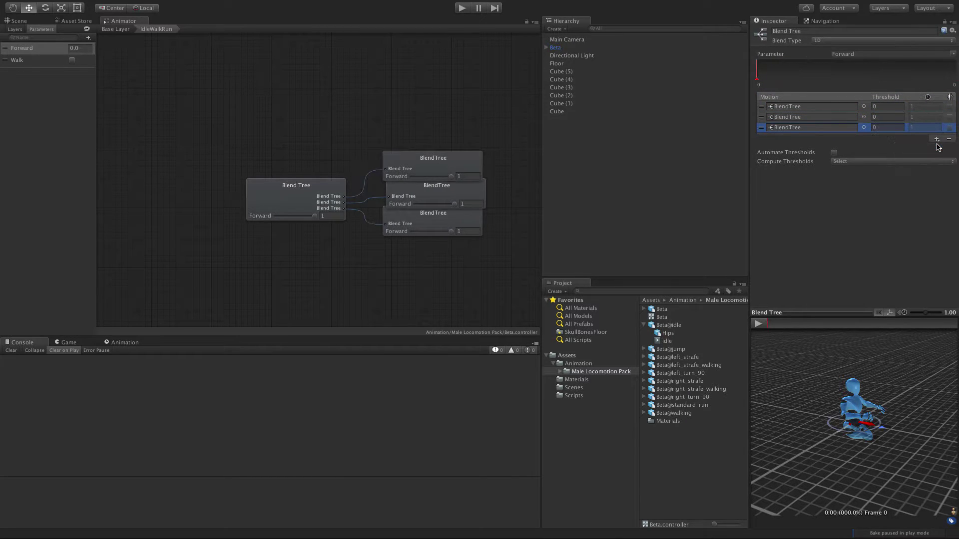
Step: Rename the top child blend tree to Idle
{"action": "left_click", "coordinate": [453, 154]}
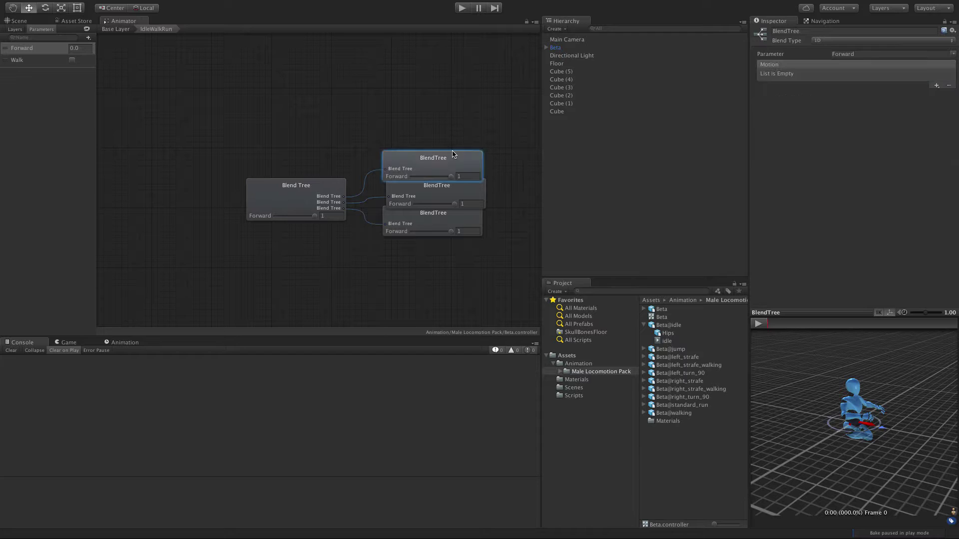
{"action": "left_click", "coordinate": [831, 31]}
{"action": "double_click", "coordinate": [831, 31]}
{"action": "type", "text": "Idle"}
{"action": "key", "text": "Return"}
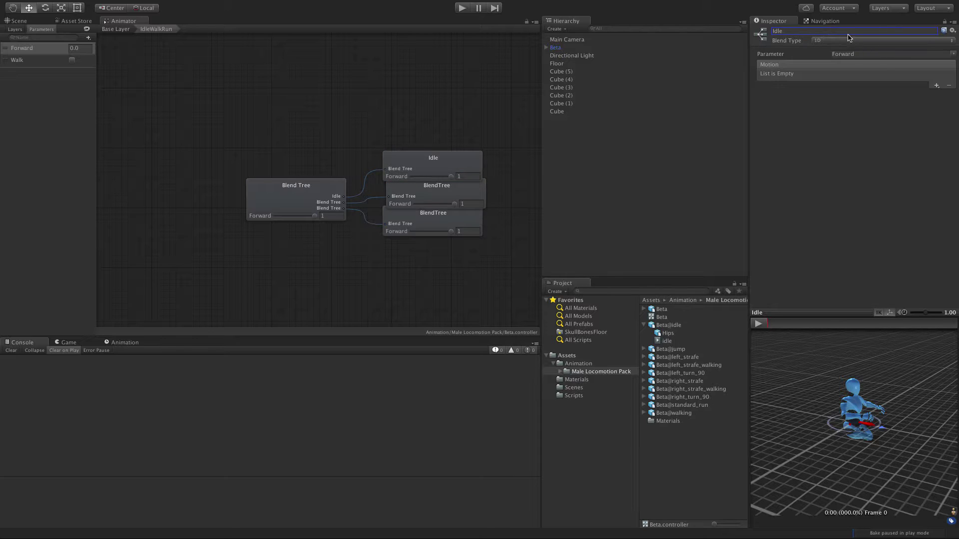
Step: Add a Float parameter named Turn and order it above Walk
{"action": "left_click", "coordinate": [27, 112]}
{"action": "left_click", "coordinate": [88, 37]}
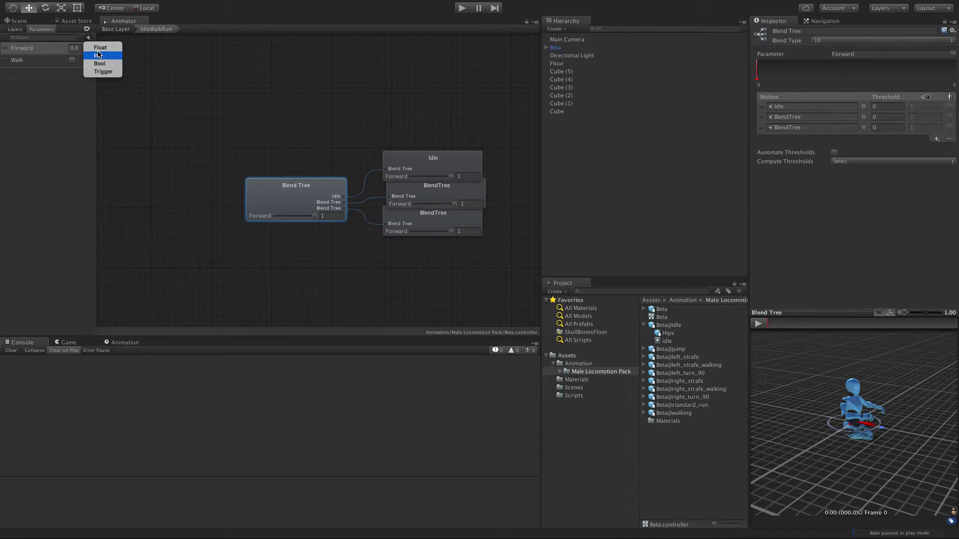
{"action": "left_click", "coordinate": [100, 48]}
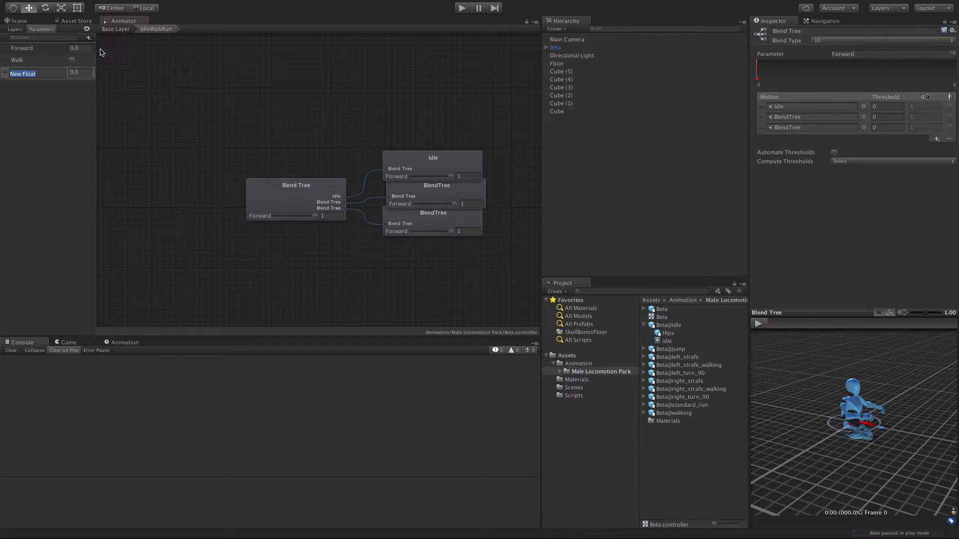
{"action": "type", "text": "Turn"}
{"action": "key", "text": "Return"}
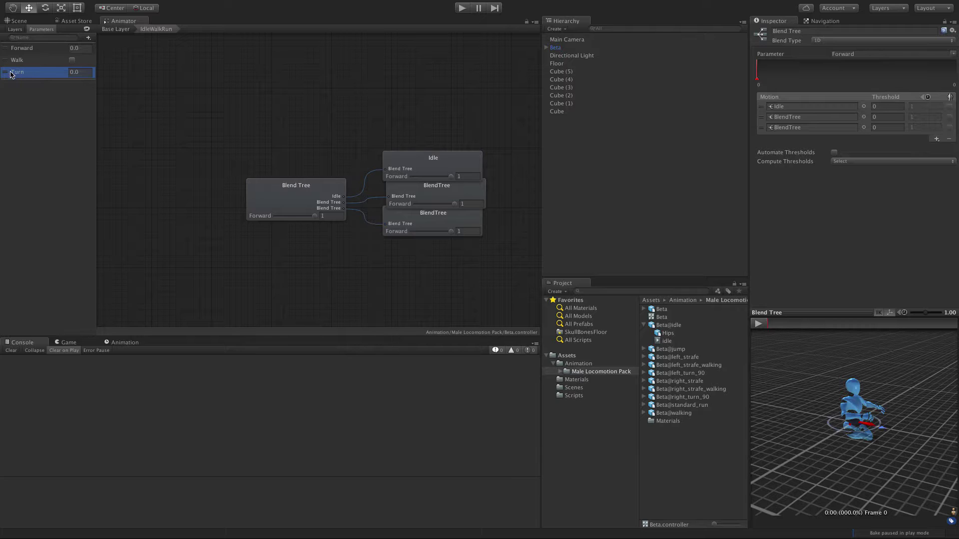
{"action": "mouse_move", "coordinate": [8, 74]}
{"action": "left_mouse_down"}
{"action": "mouse_move", "coordinate": [11, 62]}
{"action": "mouse_move", "coordinate": [21, 68]}
{"action": "left_mouse_up"}
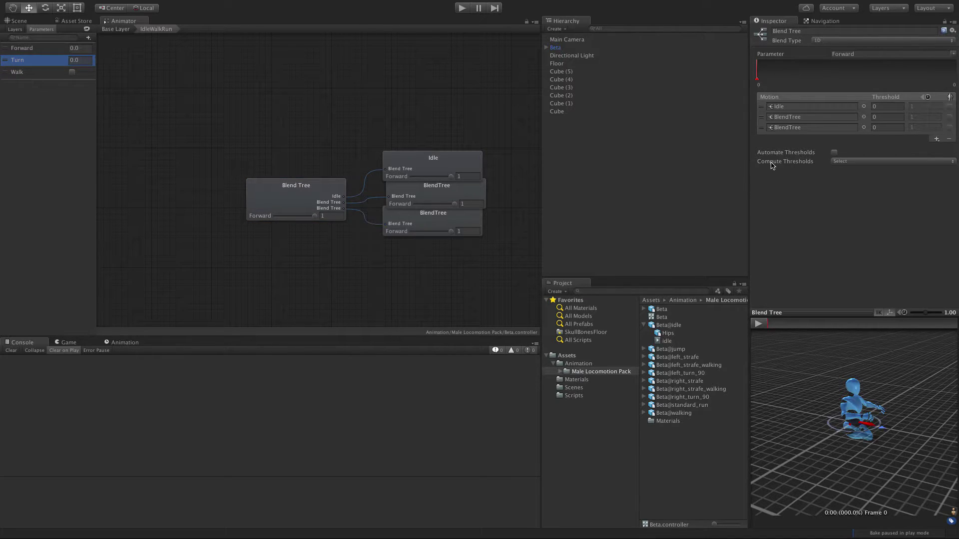
Step: Make the root blend tree blend by Turn and clear the Console errors
{"action": "left_click", "coordinate": [953, 54]}
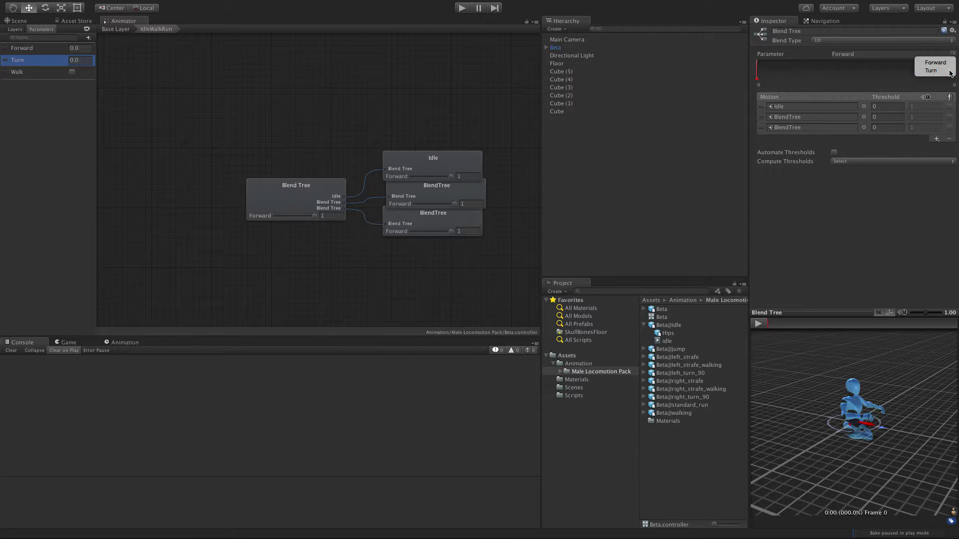
{"action": "left_click", "coordinate": [951, 73]}
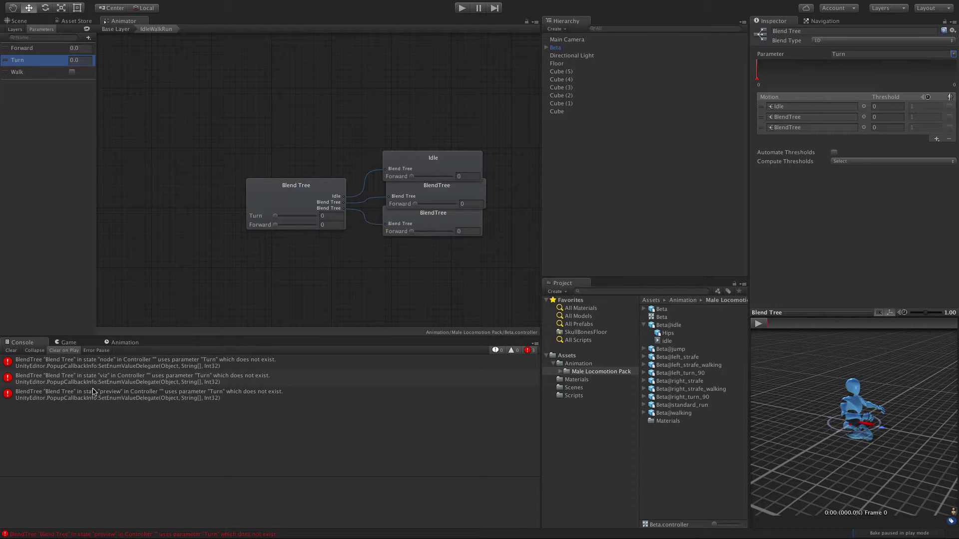
{"action": "left_click", "coordinate": [11, 350]}
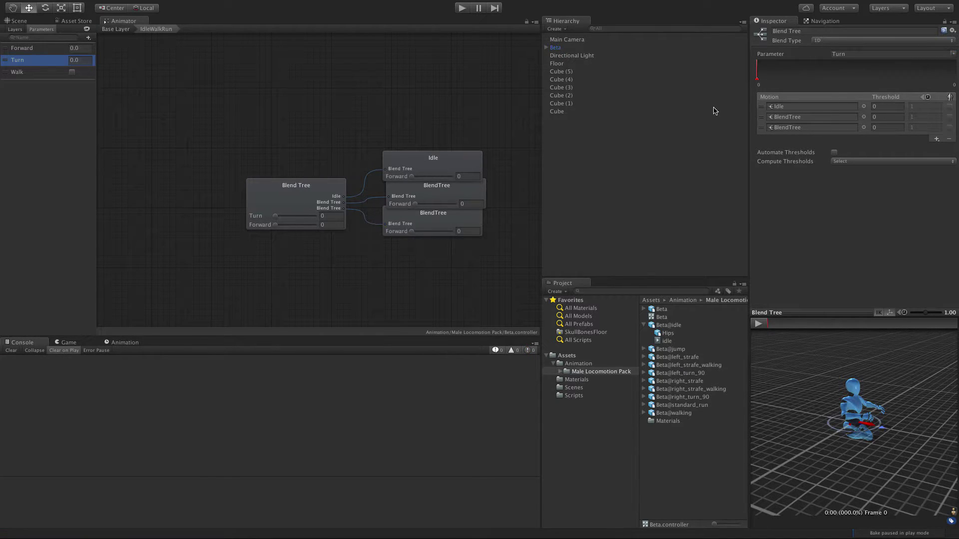
Step: Try Turn as the root Blend Tree parameter, clear the console error, then restore Forward
{"action": "left_click", "coordinate": [954, 54]}
{"action": "left_click", "coordinate": [948, 62]}
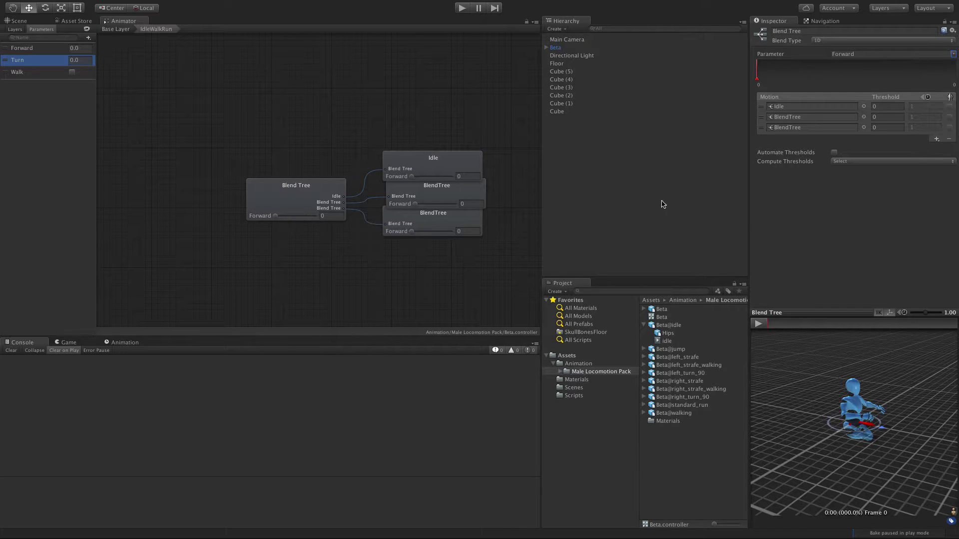
{"action": "left_click", "coordinate": [953, 54]}
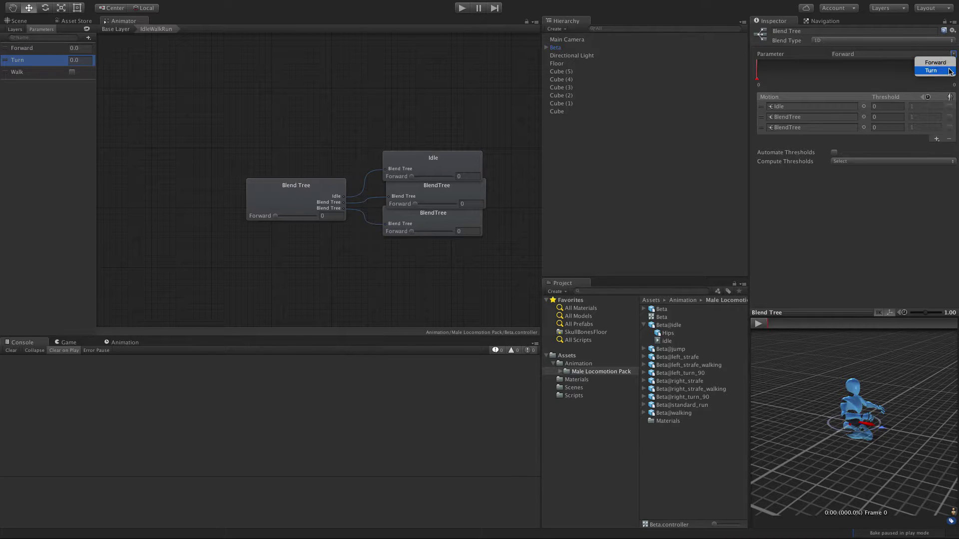
{"action": "left_click", "coordinate": [949, 71]}
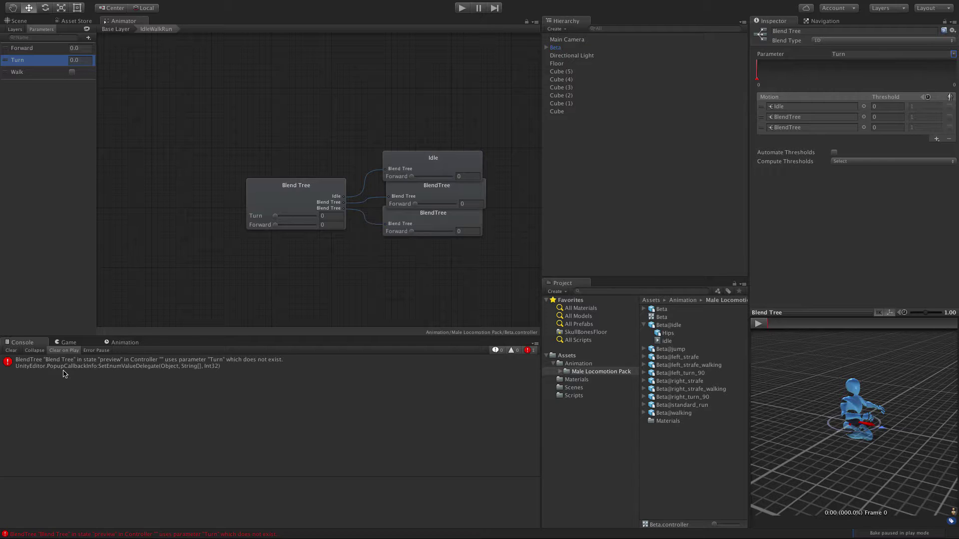
{"action": "left_click", "coordinate": [11, 350]}
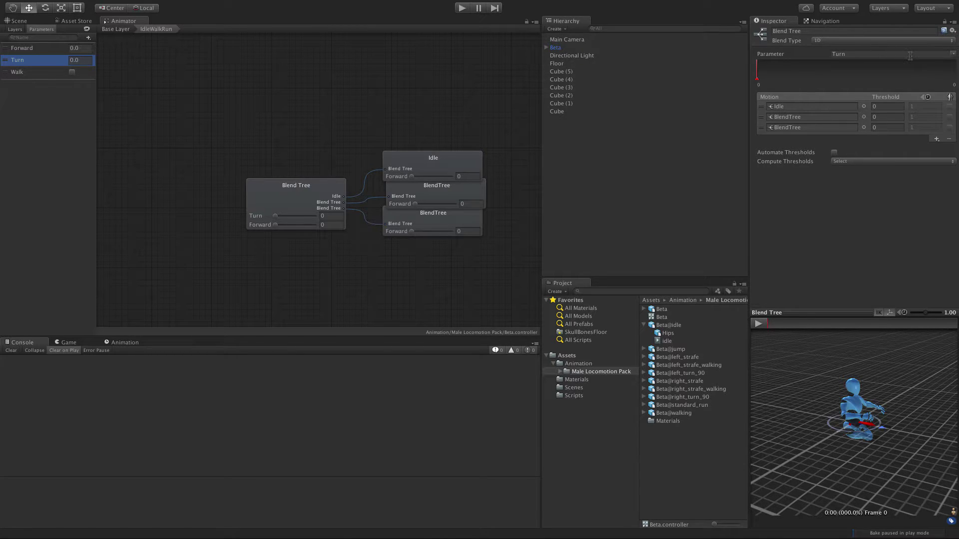
{"action": "left_click", "coordinate": [954, 58]}
{"action": "left_click", "coordinate": [948, 62]}
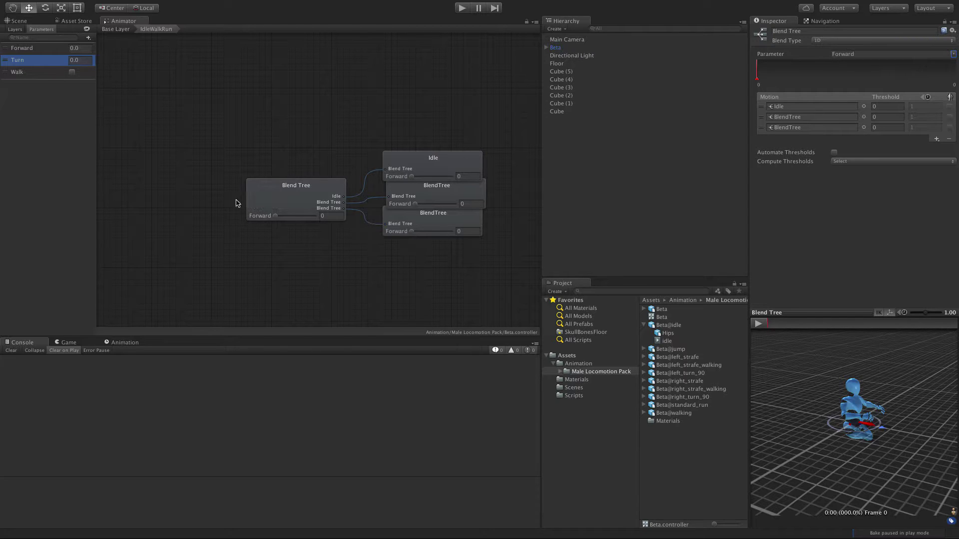
{"action": "left_click", "coordinate": [287, 200]}
Step: Set the Idle and middle BlendTree sub-trees to blend by Turn
{"action": "left_click", "coordinate": [433, 160]}
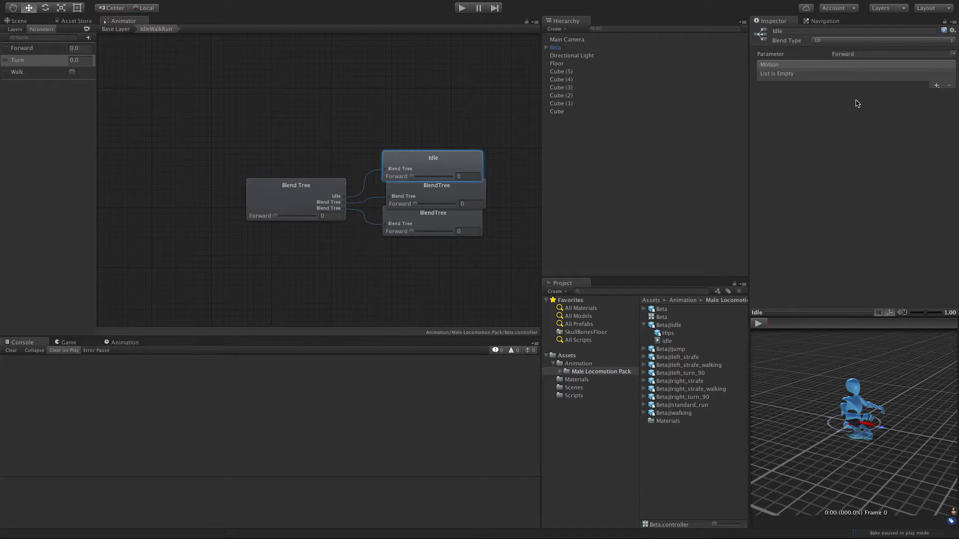
{"action": "left_click", "coordinate": [954, 59]}
{"action": "left_click", "coordinate": [949, 71]}
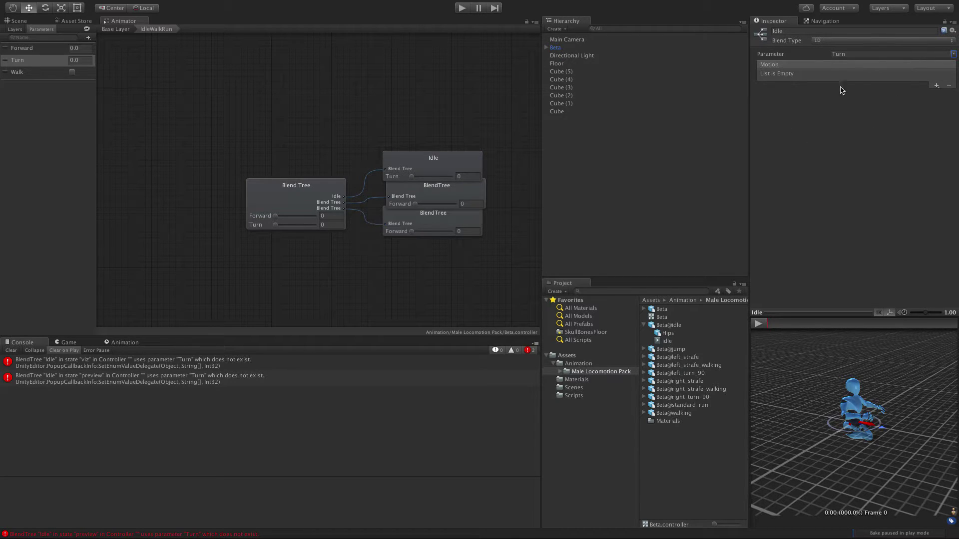
{"action": "left_click", "coordinate": [482, 197]}
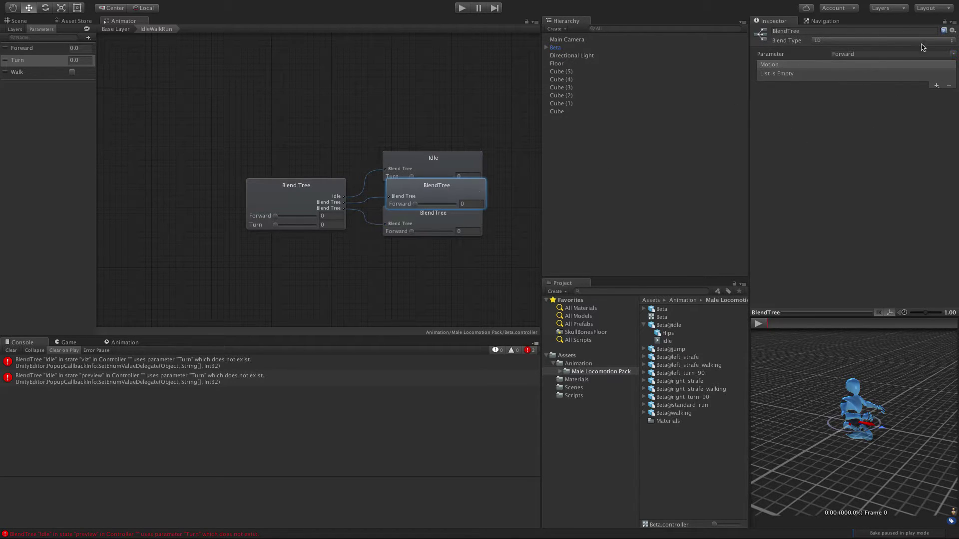
{"action": "left_click", "coordinate": [954, 58]}
{"action": "left_click", "coordinate": [949, 71]}
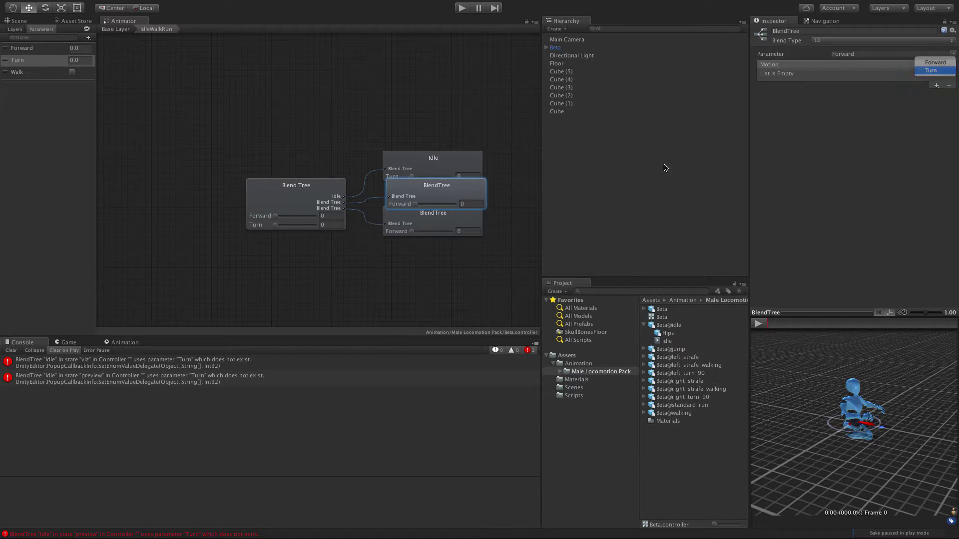
Step: Set the bottom BlendTree sub-tree to blend by Turn and reselect the Idle sub-tree
{"action": "left_click", "coordinate": [470, 220]}
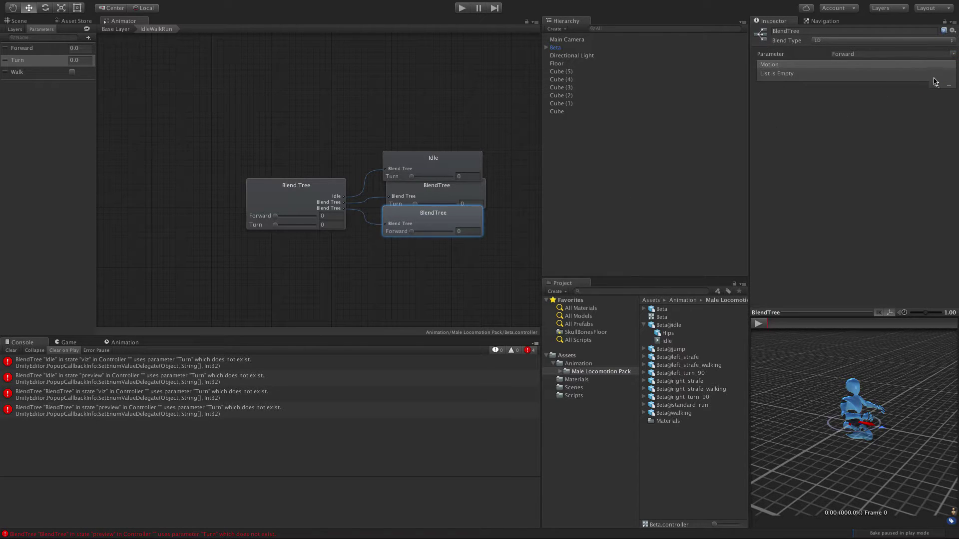
{"action": "left_click", "coordinate": [953, 59]}
{"action": "left_click", "coordinate": [949, 70]}
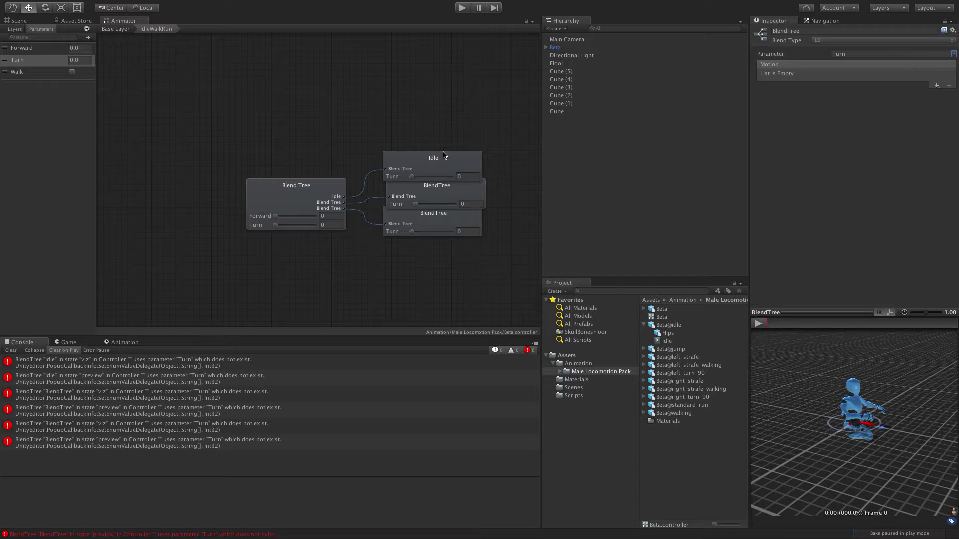
{"action": "left_click", "coordinate": [442, 156]}
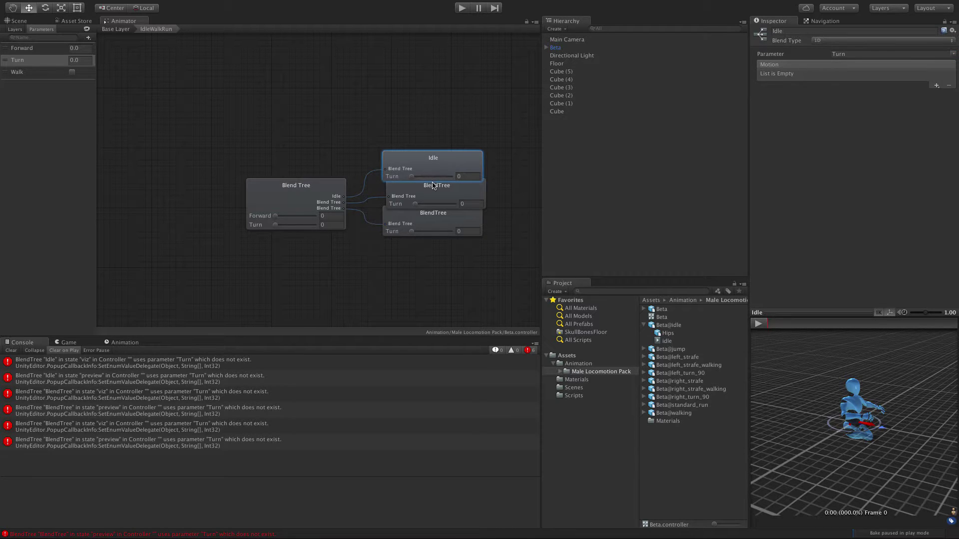
{"action": "left_click", "coordinate": [437, 192]}
{"action": "left_click", "coordinate": [448, 158]}
Step: Add a motion field to the Idle sub-tree holding the idle clip
{"action": "left_click", "coordinate": [938, 87]}
{"action": "left_click", "coordinate": [939, 94]}
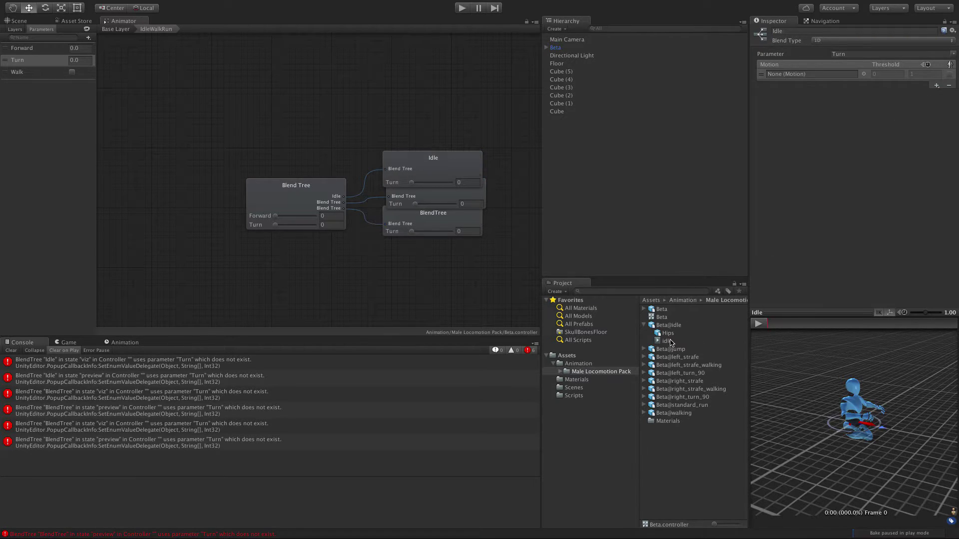
{"action": "left_click_drag", "start_coordinate": [670, 342], "coordinate": [842, 75]}
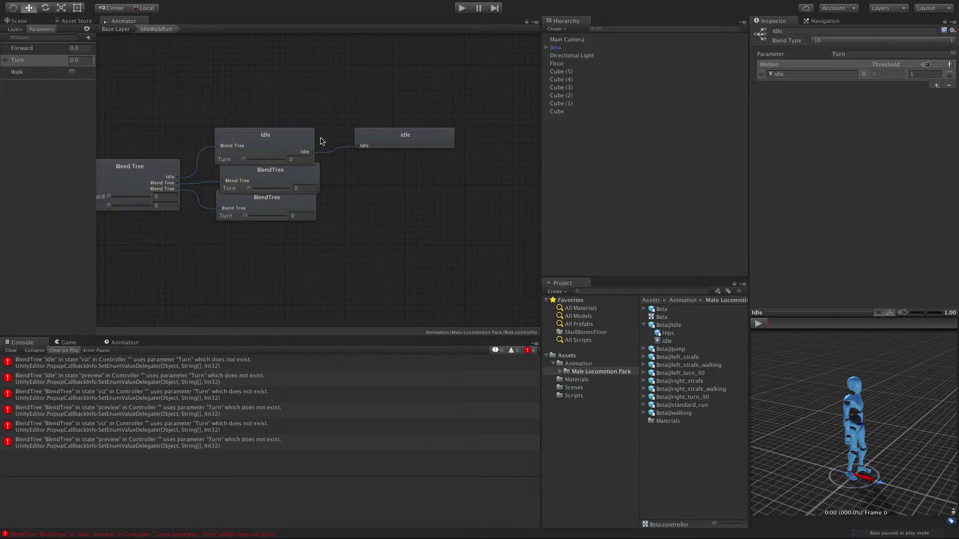
Step: Rename the middle sub-tree 'Walk' and give it the walking clip from Beta@walking
{"action": "left_click", "coordinate": [288, 183]}
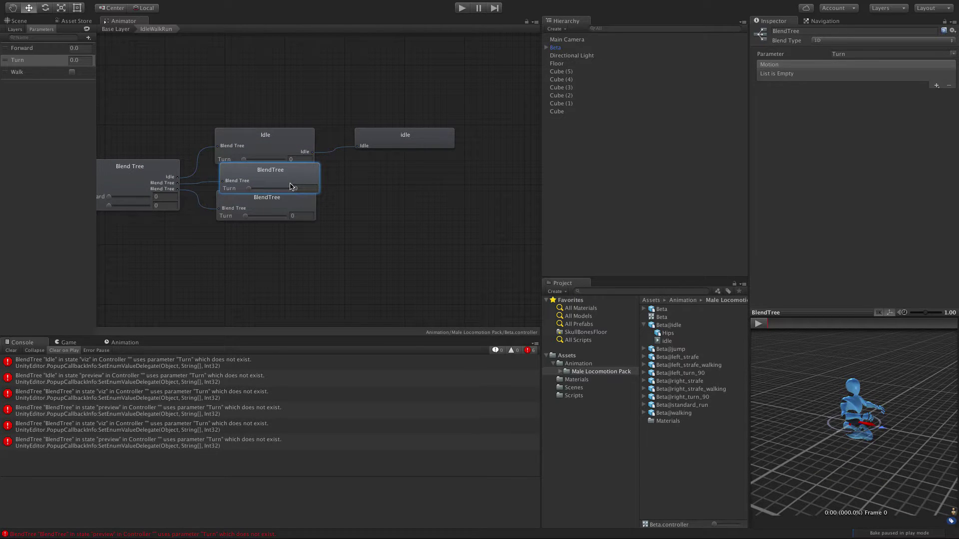
{"action": "left_click", "coordinate": [839, 32]}
{"action": "type", "text": "Walk"}
{"action": "key", "text": "Return"}
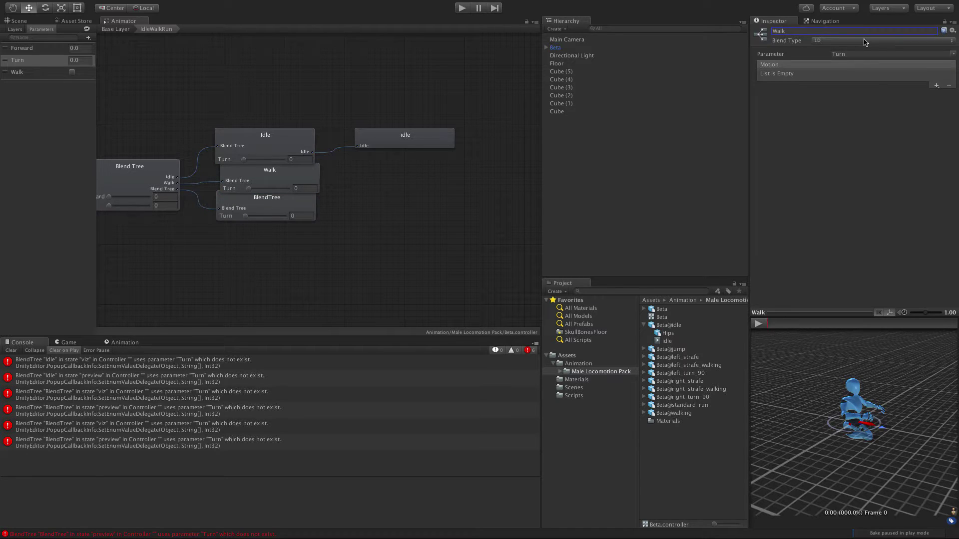
{"action": "left_click", "coordinate": [937, 86]}
{"action": "left_click", "coordinate": [914, 93]}
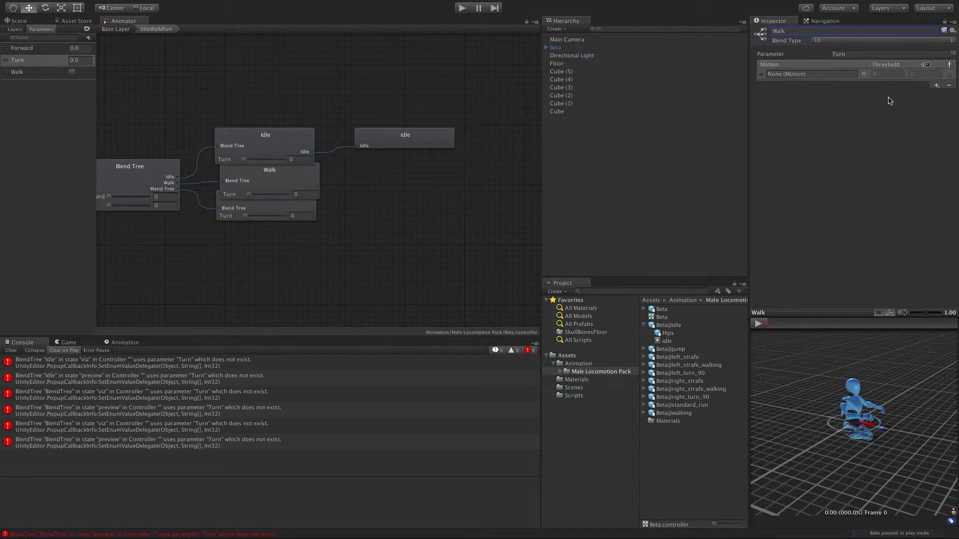
{"action": "left_click", "coordinate": [644, 413]}
{"action": "left_click_drag", "start_coordinate": [670, 429], "coordinate": [783, 76]}
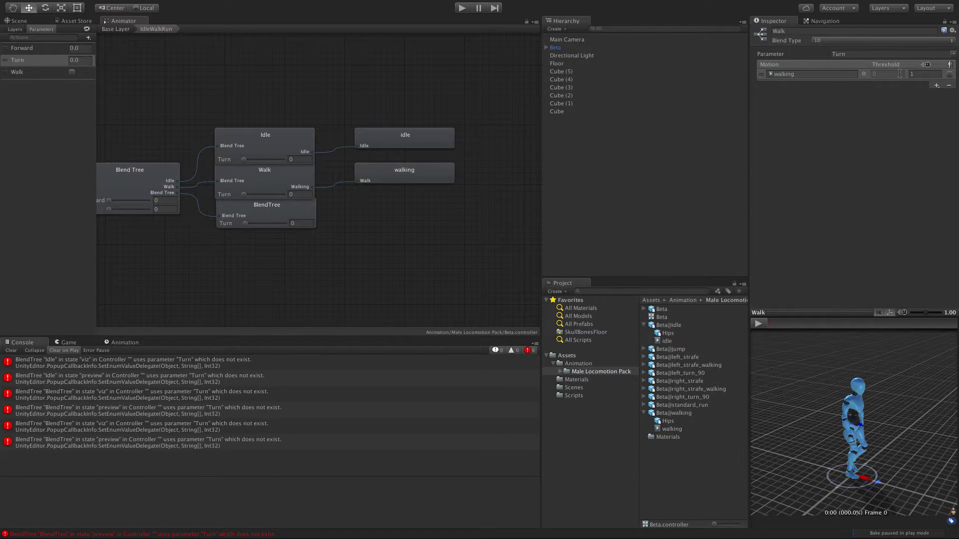
Step: Rename the bottom sub-tree 'Run' and give it the standard_run clip from Beta@standard_run
{"action": "left_click", "coordinate": [263, 209]}
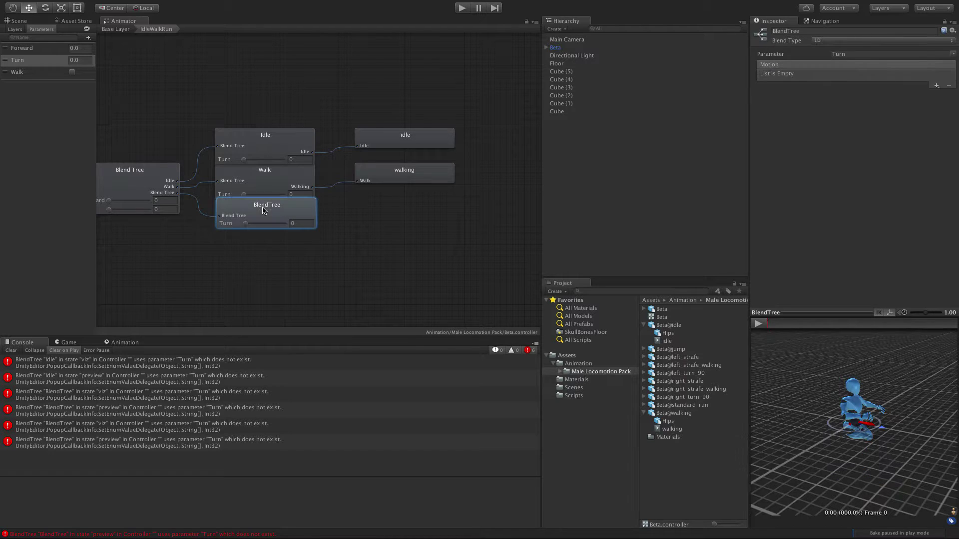
{"action": "left_click", "coordinate": [805, 30]}
{"action": "type", "text": "Run"}
{"action": "key", "text": "Return"}
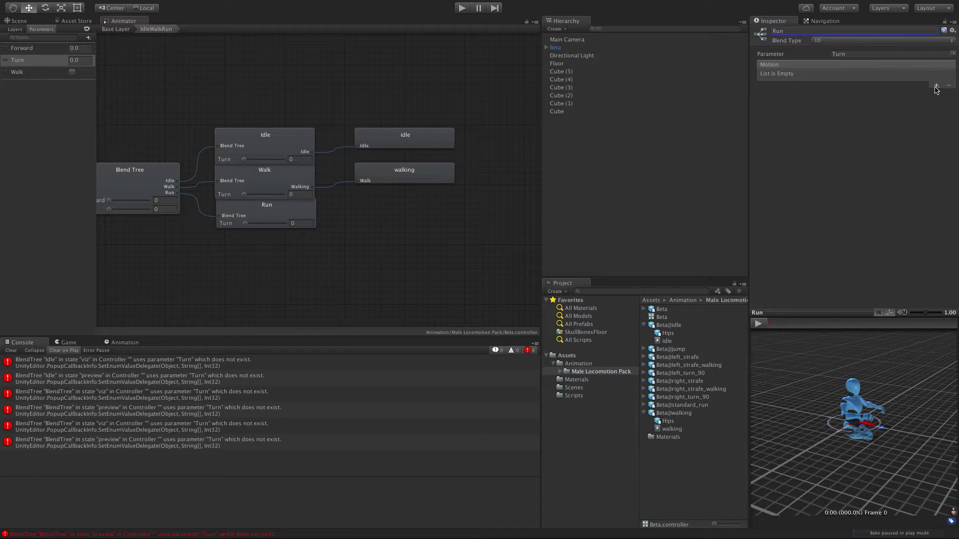
{"action": "left_click", "coordinate": [936, 85]}
{"action": "left_click", "coordinate": [923, 94]}
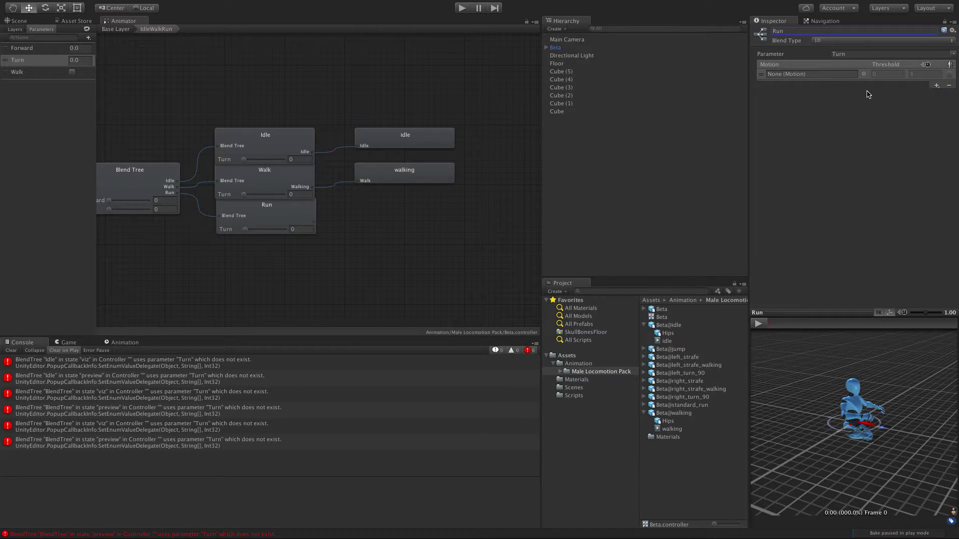
{"action": "left_click", "coordinate": [643, 405]}
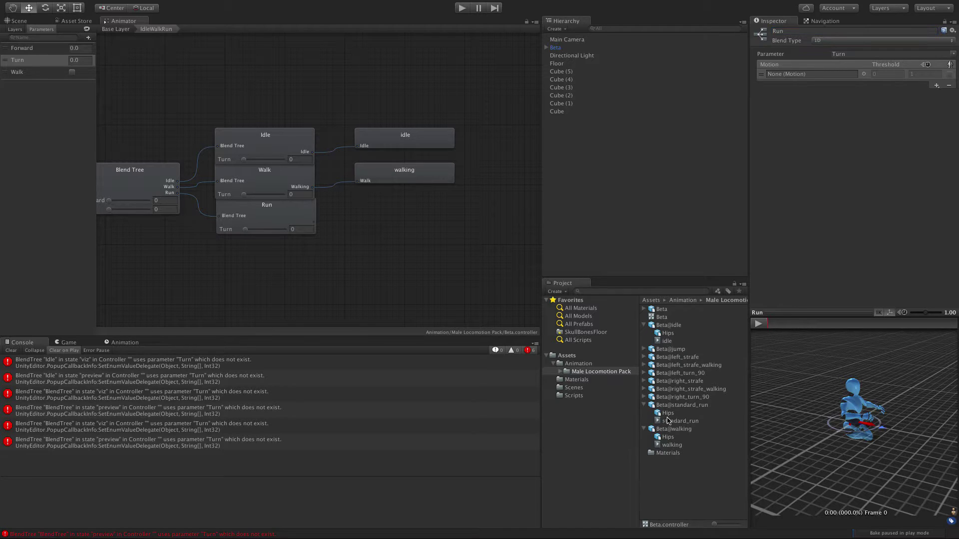
{"action": "left_click_drag", "start_coordinate": [668, 421], "coordinate": [812, 74]}
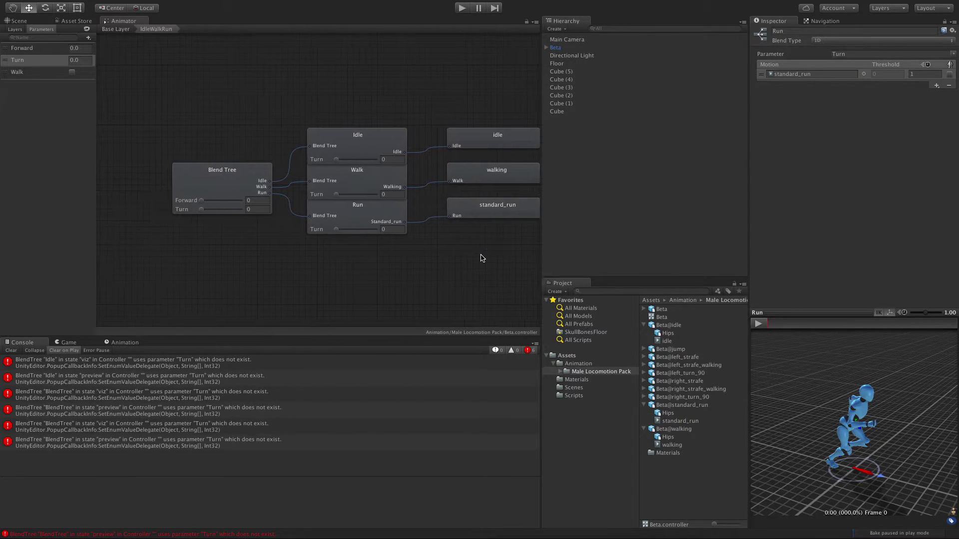
{"action": "middle_click_drag", "start_coordinate": [483, 258], "coordinate": [454, 254]}
{"action": "left_click", "coordinate": [220, 164]}
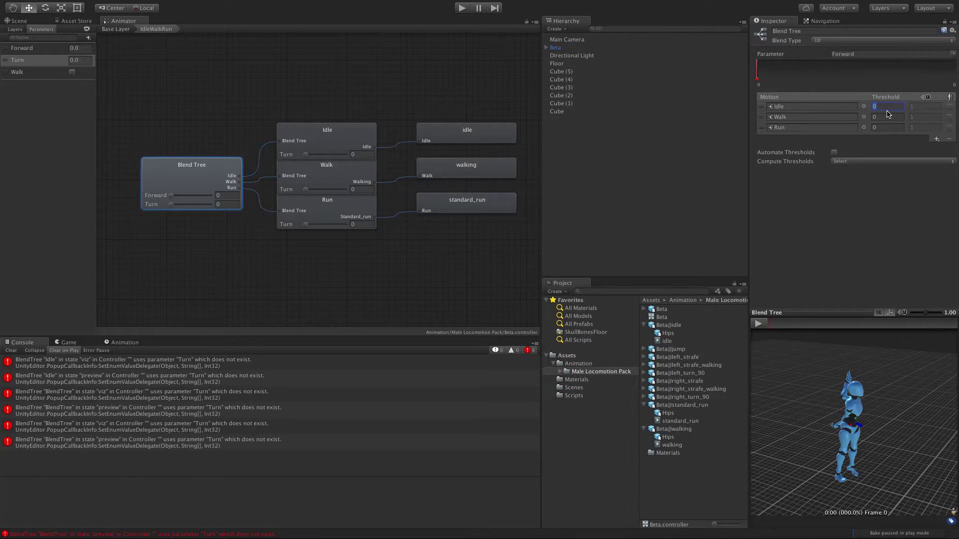
Step: Enter Forward thresholds of 0.1 for Walk and 1 for Run
{"action": "left_click", "coordinate": [888, 117]}
{"action": "type", "text": "0.1"}
{"action": "key", "text": "Return"}
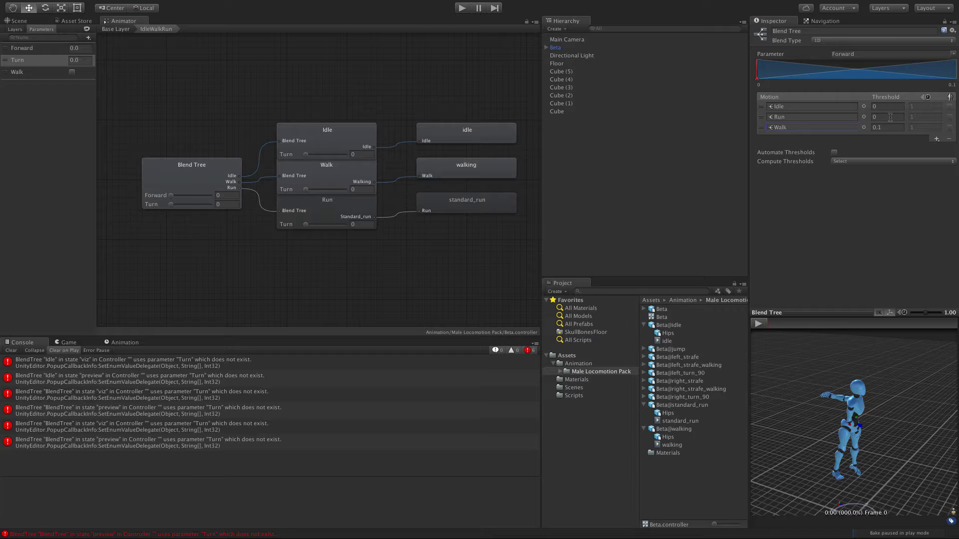
{"action": "left_click", "coordinate": [890, 117]}
{"action": "type", "text": "1"}
{"action": "key", "text": "Return"}
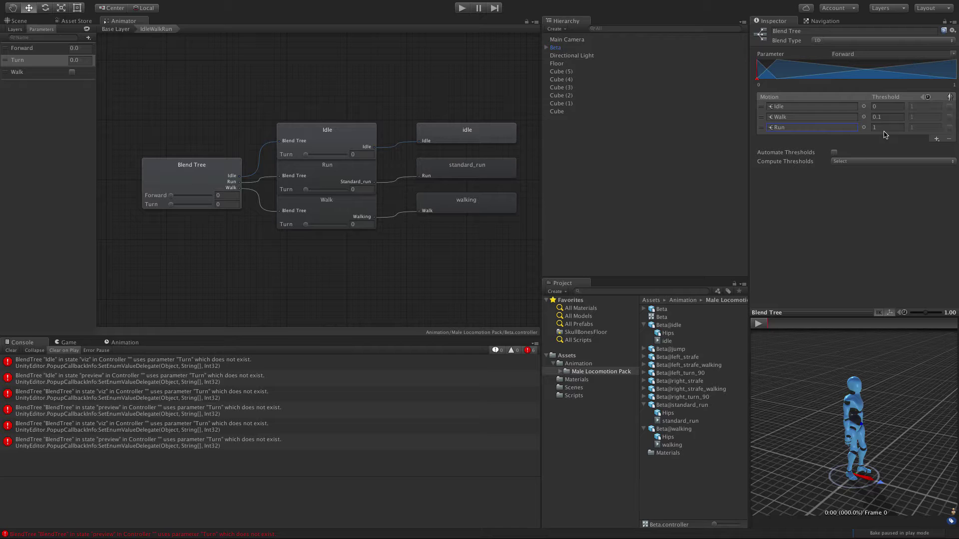
Step: Try and undo a 0.05 Run threshold, toggle Automate Thresholds off, and re-enter Walk 0.1
{"action": "left_click", "coordinate": [885, 129]}
{"action": "type", "text": ".05"}
{"action": "key", "text": "Return"}
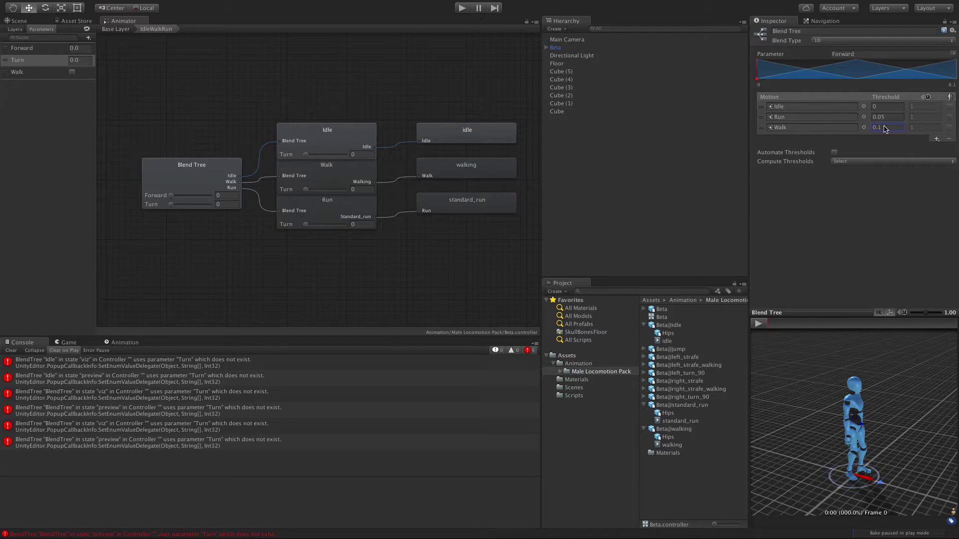
{"action": "key", "text": "ctrl+z"}
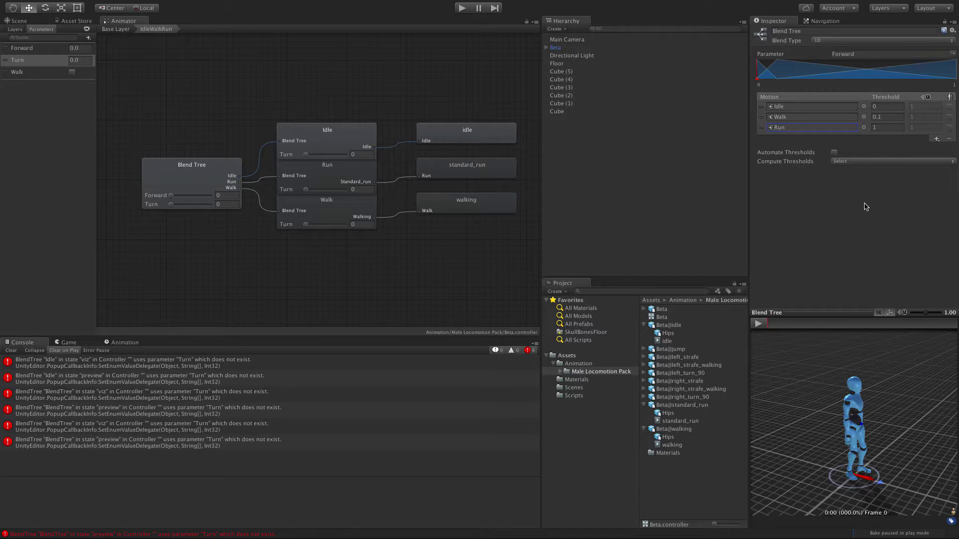
{"action": "left_click", "coordinate": [834, 153]}
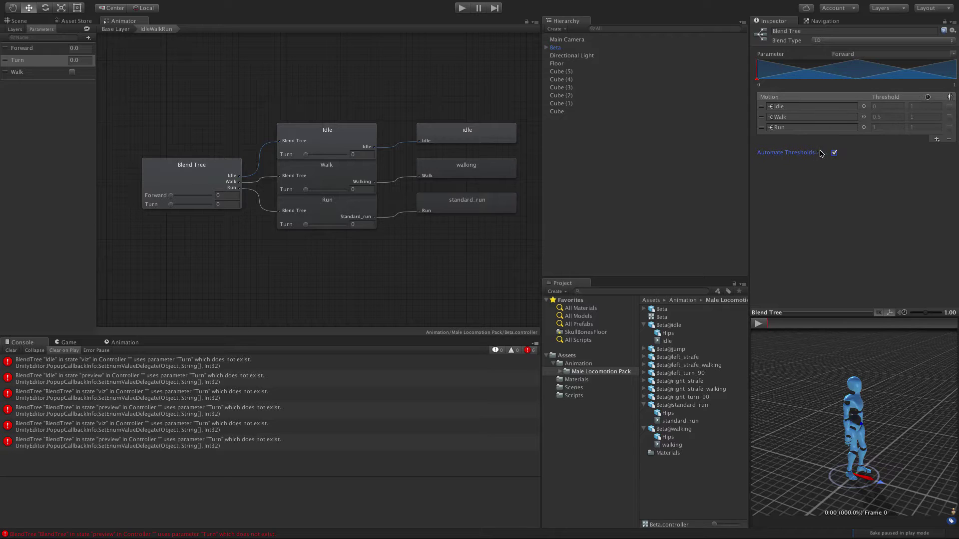
{"action": "left_click", "coordinate": [833, 152]}
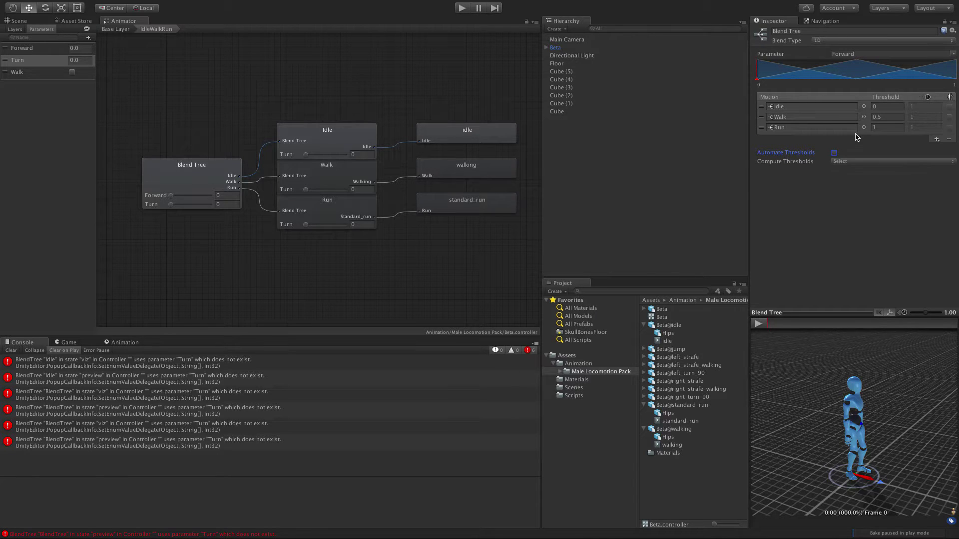
{"action": "left_click", "coordinate": [887, 118]}
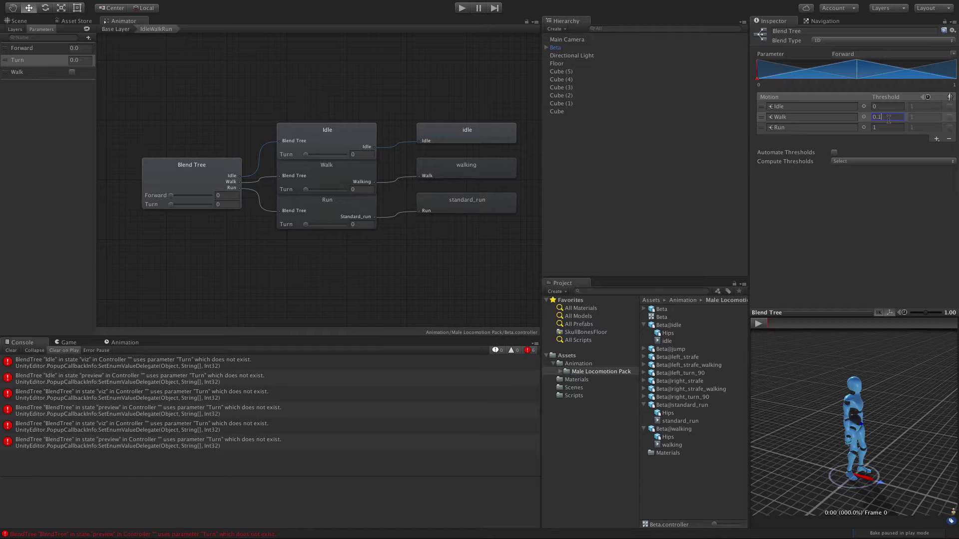
{"action": "type", "text": "0.1"}
{"action": "key", "text": "Return"}
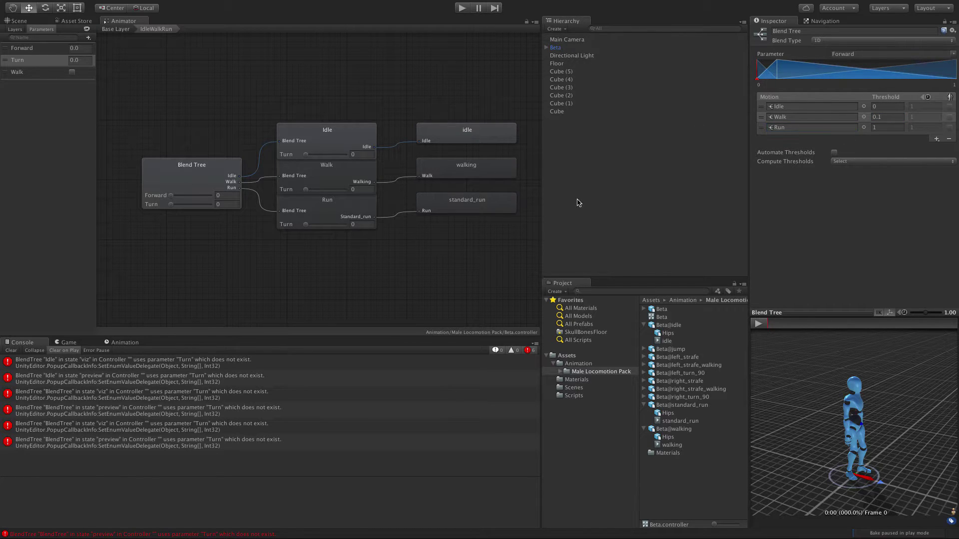
Step: Preview the Blend Tree with Forward at about 0.54 then 0.75, then clear the console errors
{"action": "left_click", "coordinate": [204, 164]}
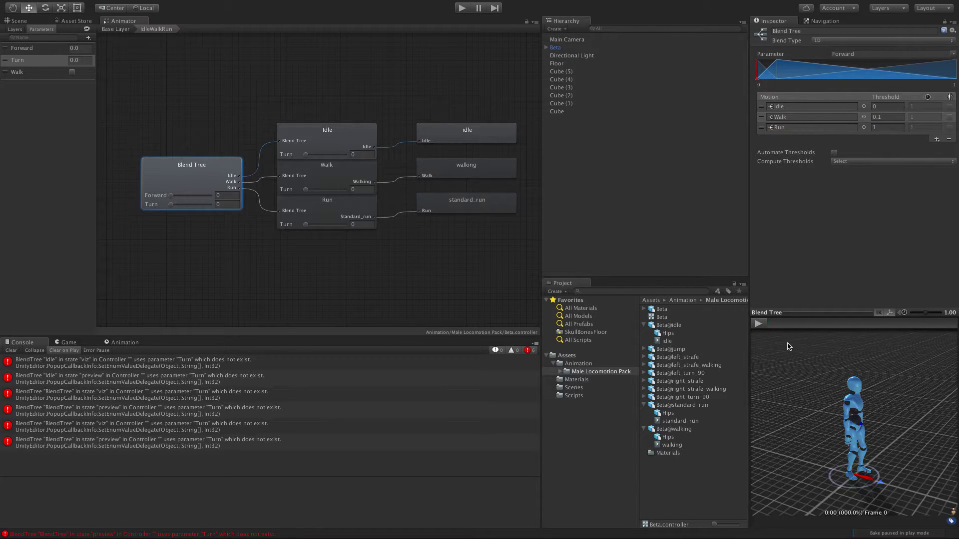
{"action": "left_click", "coordinate": [757, 323]}
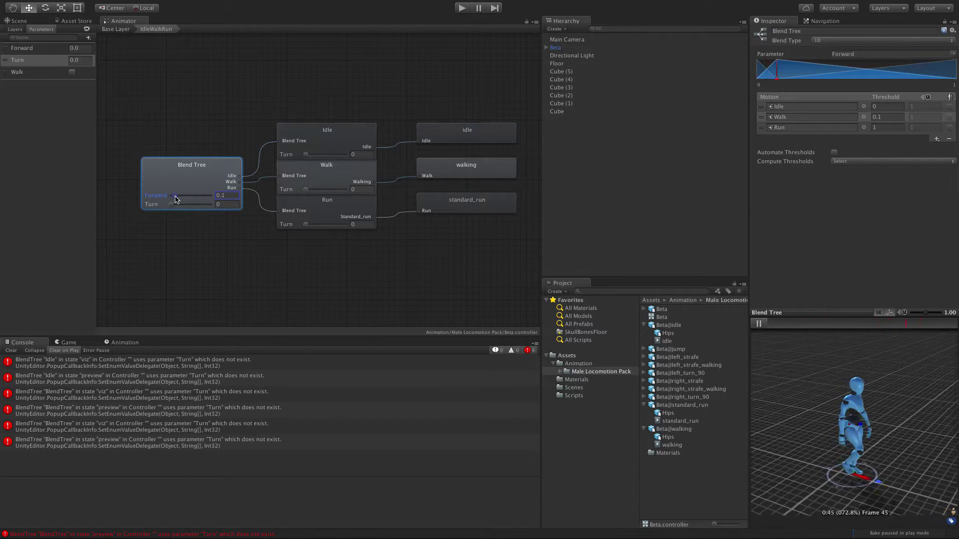
{"action": "mouse_move", "coordinate": [172, 197]}
{"action": "left_mouse_down"}
{"action": "mouse_move", "coordinate": [194, 201]}
{"action": "mouse_move", "coordinate": [156, 196]}
{"action": "left_mouse_up"}
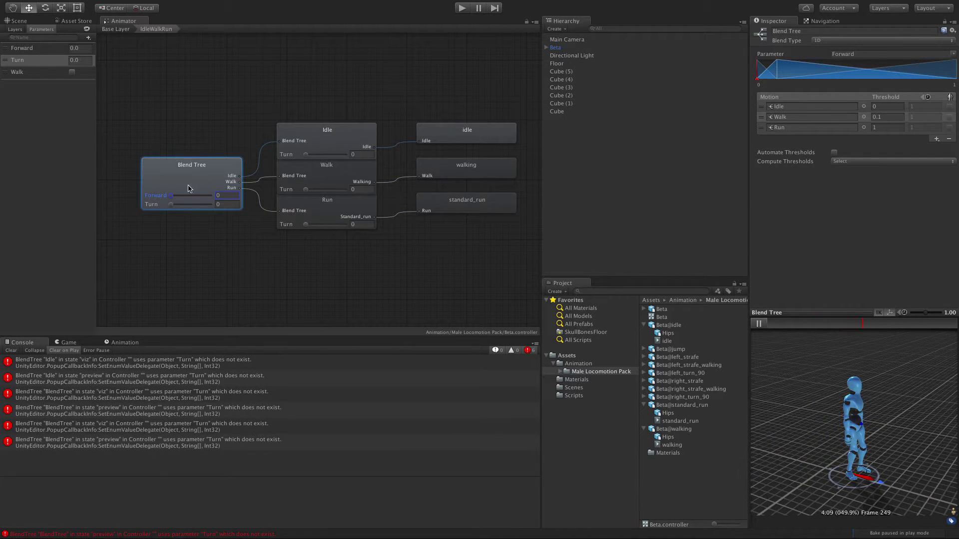
{"action": "mouse_move", "coordinate": [171, 198]}
{"action": "left_mouse_down"}
{"action": "mouse_move", "coordinate": [201, 201]}
{"action": "mouse_move", "coordinate": [163, 192]}
{"action": "left_mouse_up"}
{"action": "left_click", "coordinate": [10, 350]}
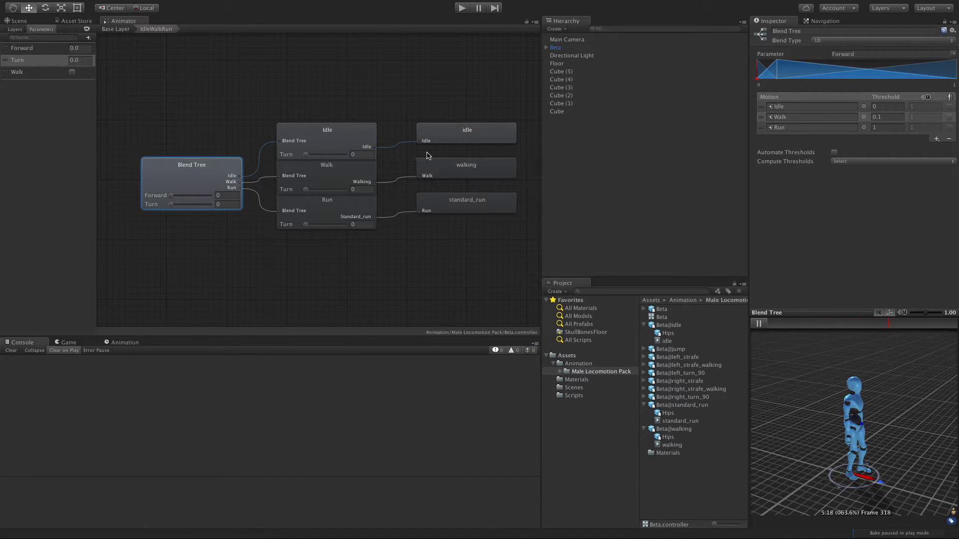
Step: Collapse the idle, standard_run and walking listings and show Beta@left_turn_90's clip import settings
{"action": "left_click", "coordinate": [644, 325]}
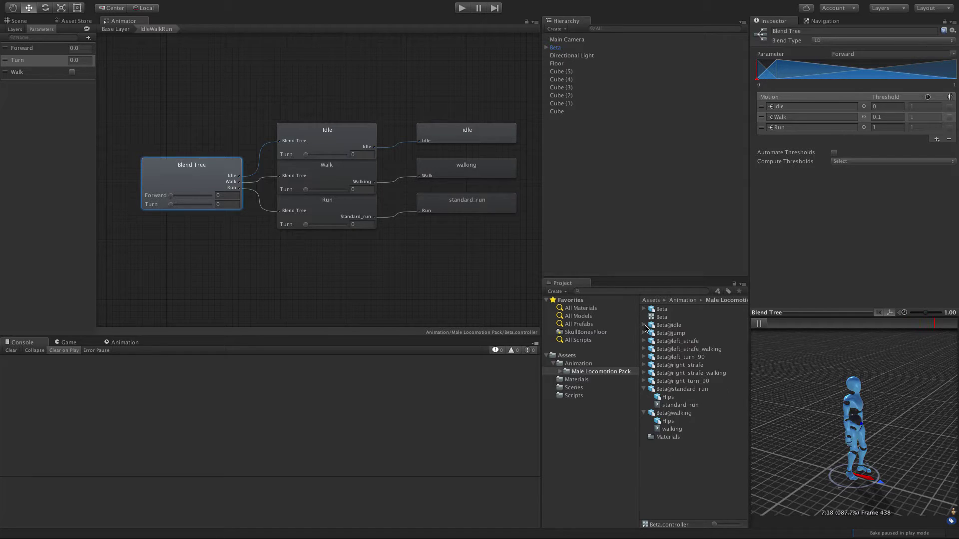
{"action": "left_click", "coordinate": [644, 388]}
{"action": "left_click", "coordinate": [643, 397]}
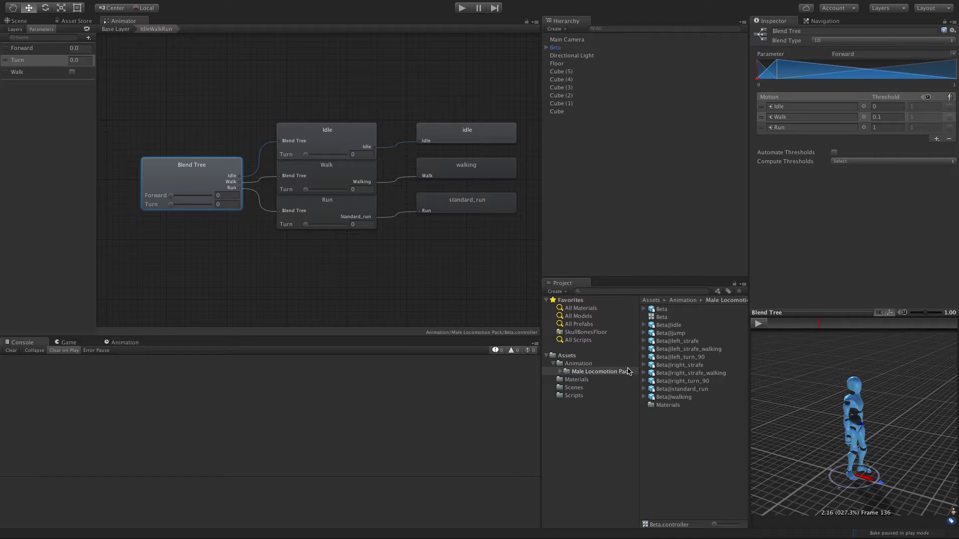
{"action": "left_click", "coordinate": [644, 357]}
{"action": "left_click", "coordinate": [664, 373]}
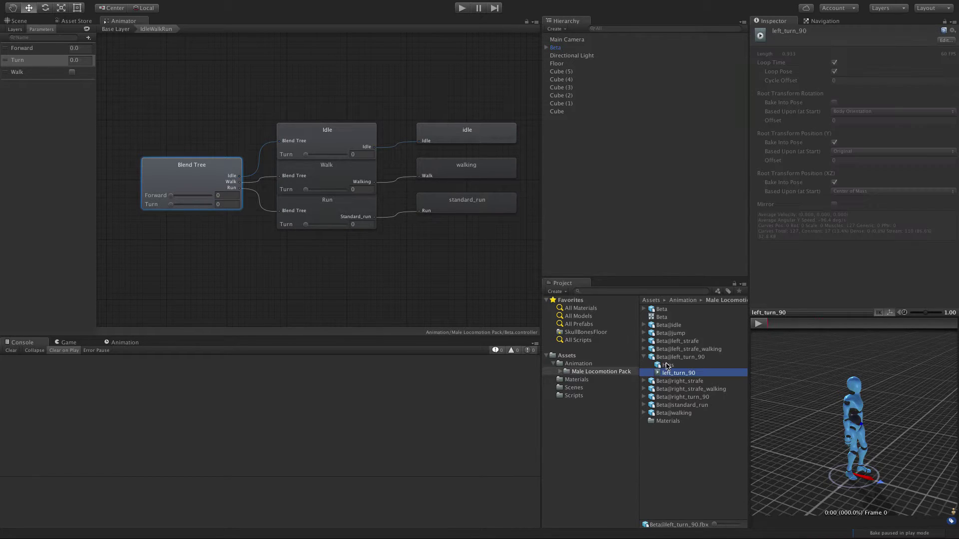
{"action": "left_click", "coordinate": [669, 357]}
{"action": "scroll", "coordinate": [866, 203], "scroll_direction": "down", "scroll_amount": 3}
{"action": "scroll", "coordinate": [851, 188], "scroll_direction": "down", "scroll_amount": 5}
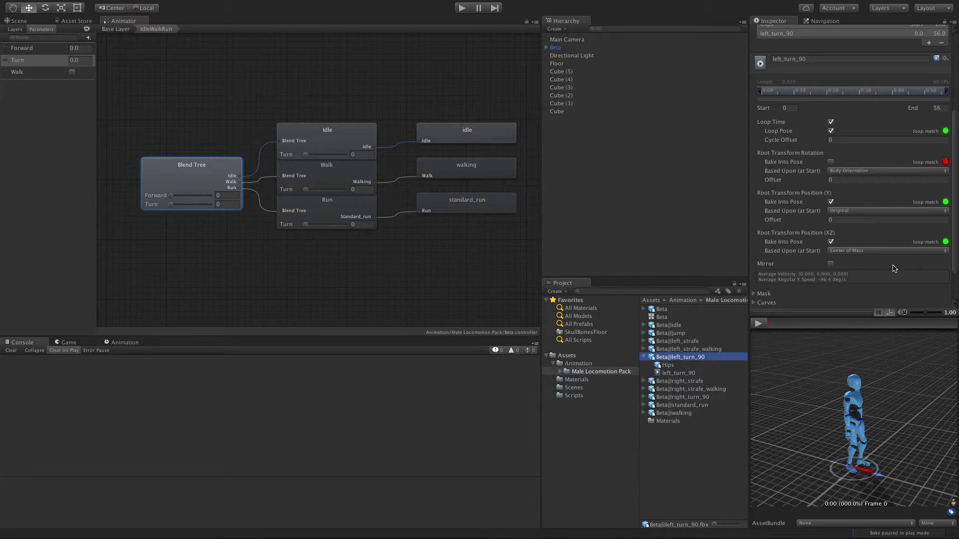
Step: Add two motion slots to the Idle blend tree and put left_turn_90 in the second
{"action": "left_click", "coordinate": [365, 134]}
{"action": "double_click", "coordinate": [352, 138]}
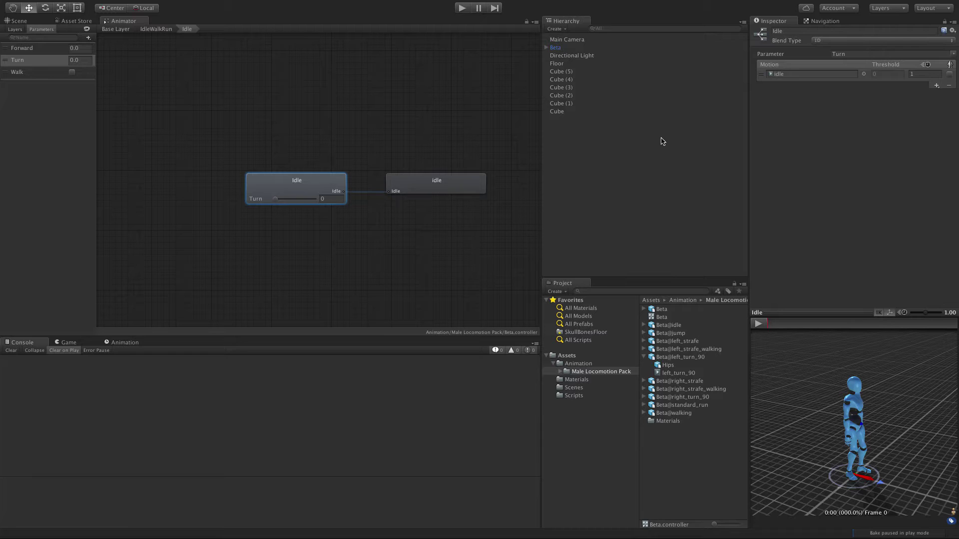
{"action": "left_click", "coordinate": [936, 86]}
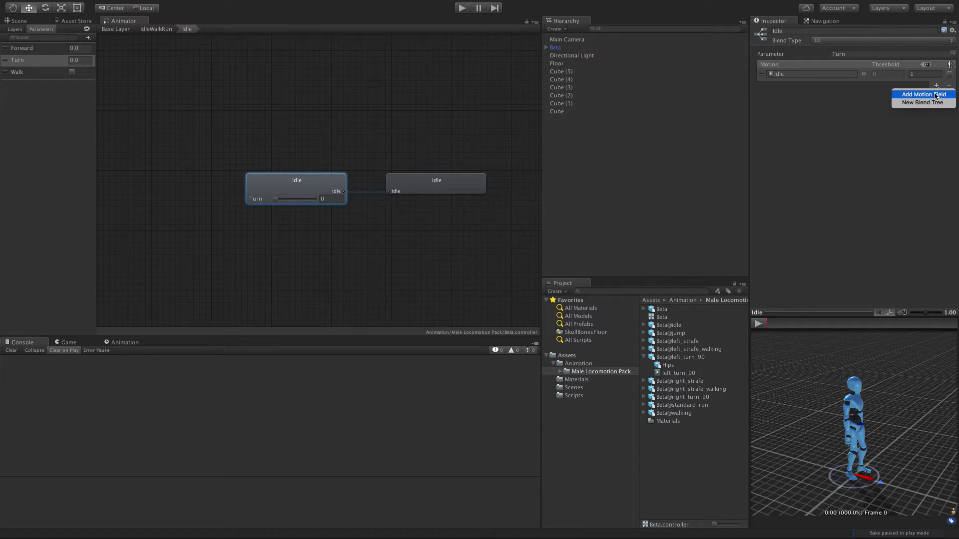
{"action": "left_click", "coordinate": [935, 94]}
{"action": "left_click", "coordinate": [937, 128]}
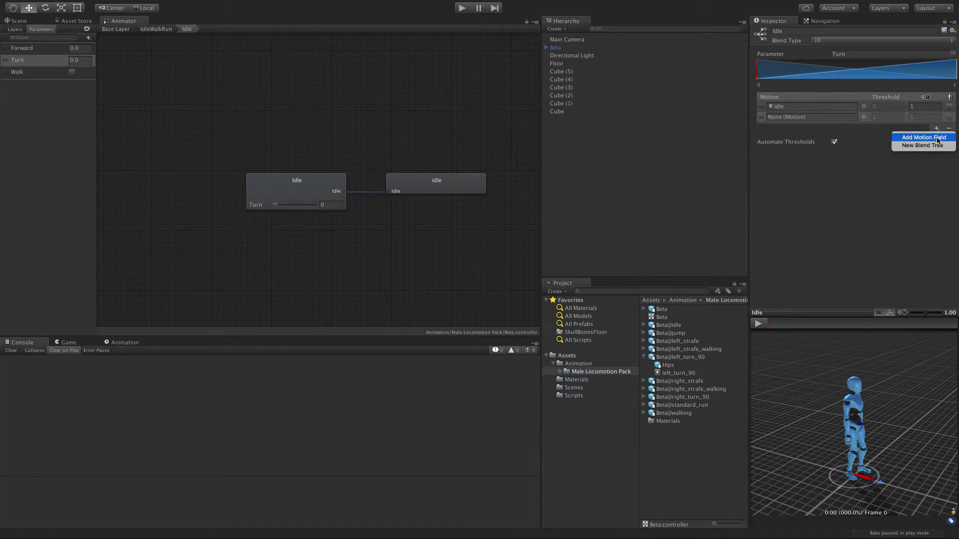
{"action": "left_click", "coordinate": [937, 138]}
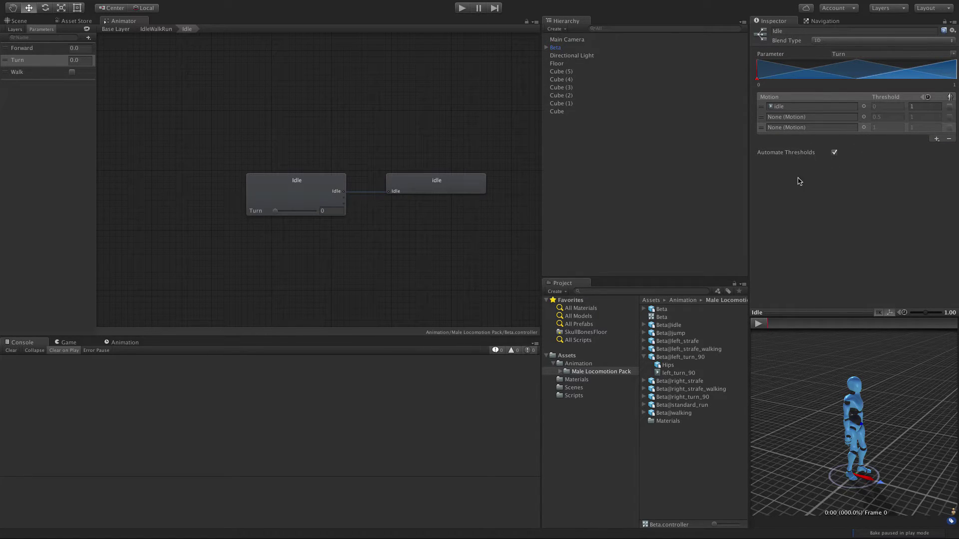
{"action": "left_click_drag", "start_coordinate": [688, 373], "coordinate": [841, 123]}
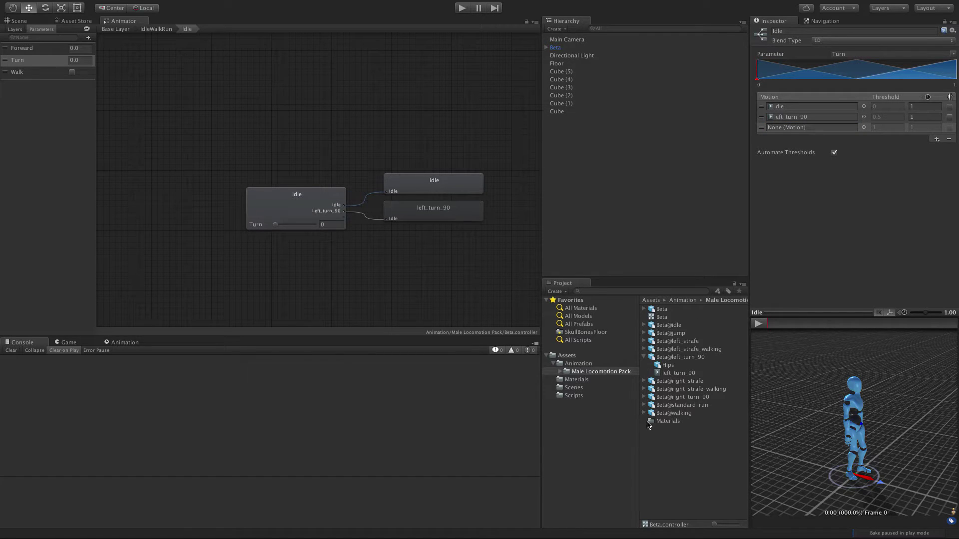
Step: Put right_turn_90 in the third slot, disable Automate Thresholds, and set left_turn_90's threshold to -1
{"action": "left_click", "coordinate": [688, 397]}
{"action": "scroll", "coordinate": [843, 250], "scroll_direction": "down", "scroll_amount": 5}
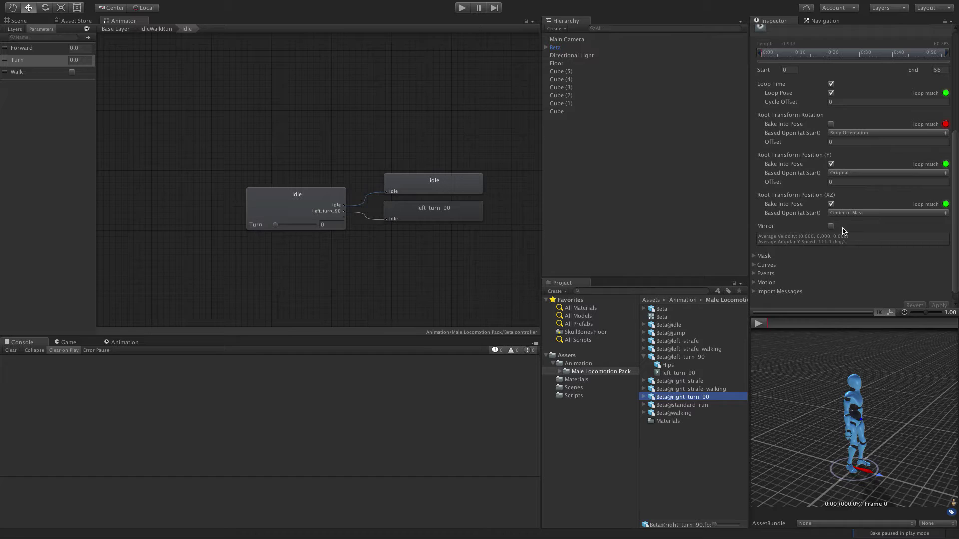
{"action": "left_click", "coordinate": [301, 206]}
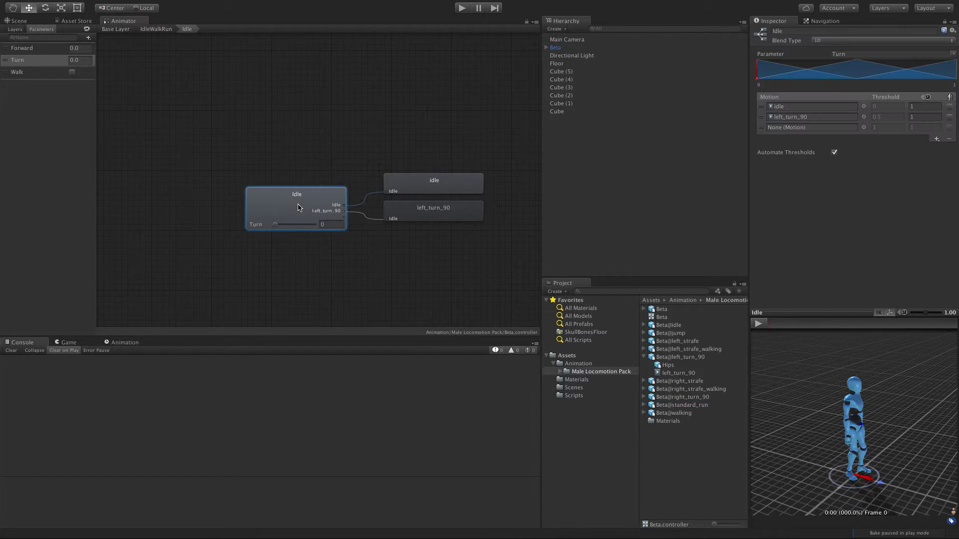
{"action": "left_click", "coordinate": [644, 397]}
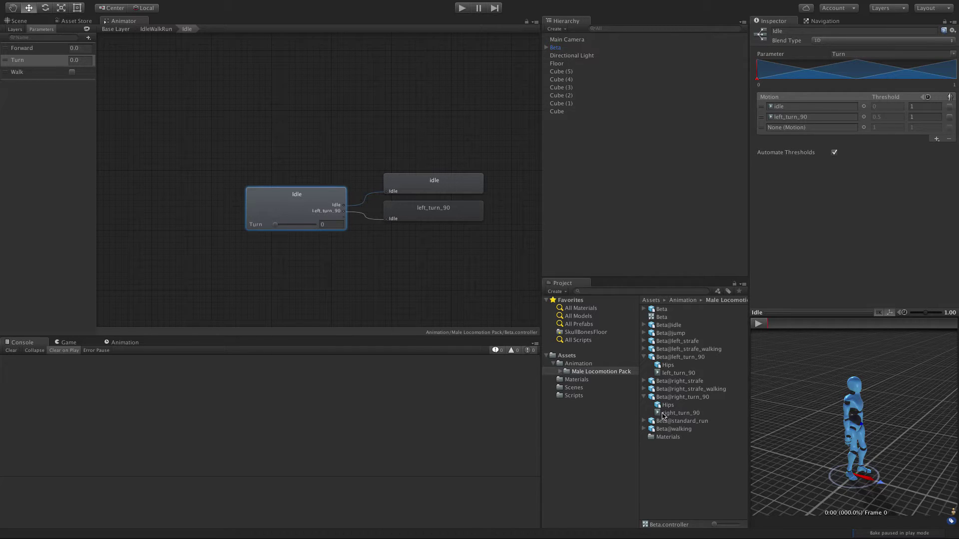
{"action": "left_click_drag", "start_coordinate": [658, 415], "coordinate": [837, 132]}
{"action": "left_click", "coordinate": [835, 152]}
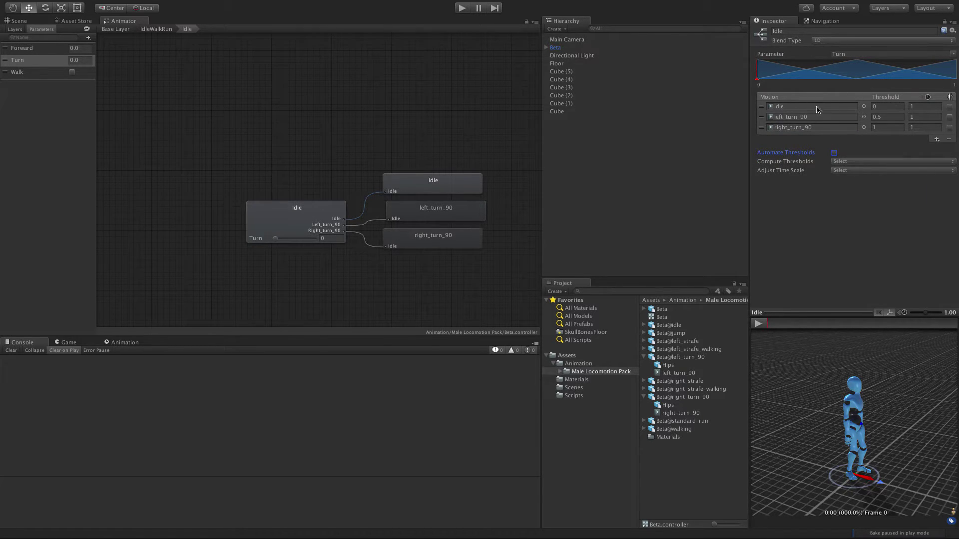
{"action": "left_click", "coordinate": [886, 117]}
{"action": "type", "text": "-1"}
{"action": "key", "text": "Tab"}
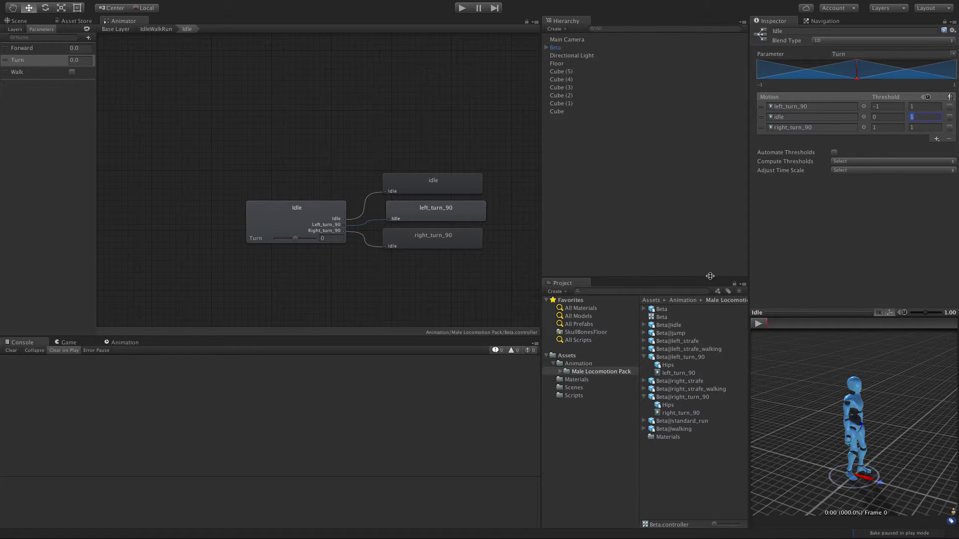
Step: Play the Idle tree preview, varying Turn up to 0.61 and back to 0.41, then pause
{"action": "left_click", "coordinate": [757, 324]}
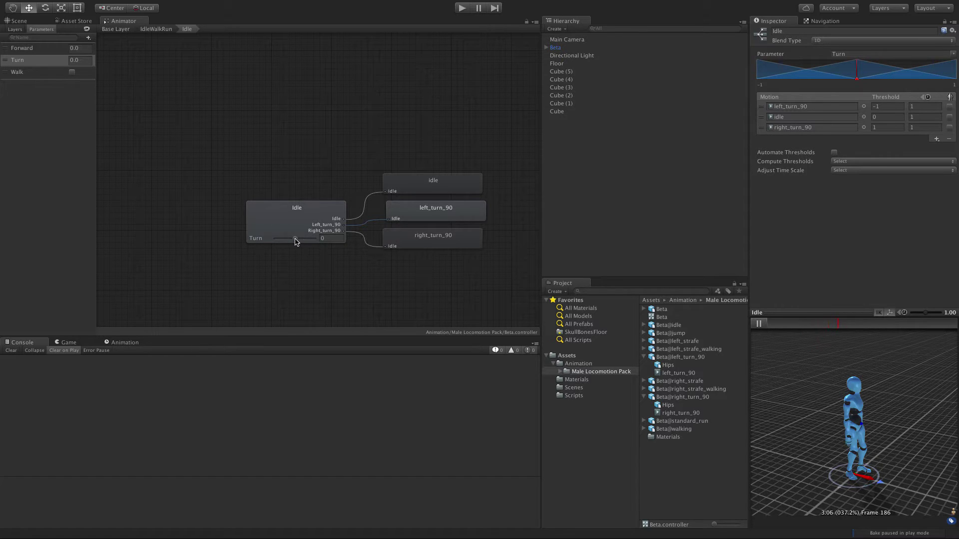
{"action": "mouse_move", "coordinate": [295, 241]}
{"action": "left_mouse_down"}
{"action": "mouse_move", "coordinate": [272, 242]}
{"action": "mouse_move", "coordinate": [325, 248]}
{"action": "mouse_move", "coordinate": [274, 237]}
{"action": "mouse_move", "coordinate": [298, 243]}
{"action": "left_mouse_up"}
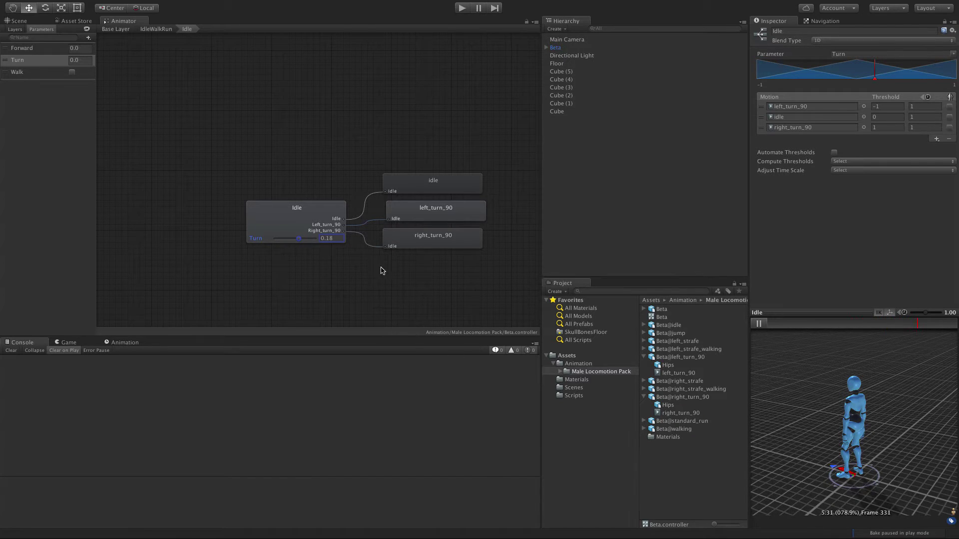
{"action": "left_click_drag", "start_coordinate": [302, 243], "coordinate": [311, 242]}
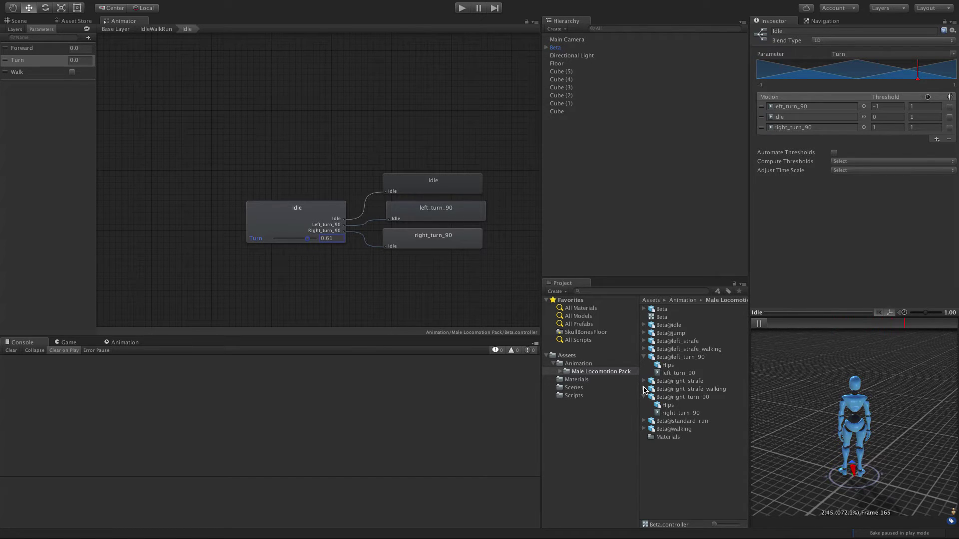
{"action": "left_click_drag", "start_coordinate": [306, 240], "coordinate": [301, 241]}
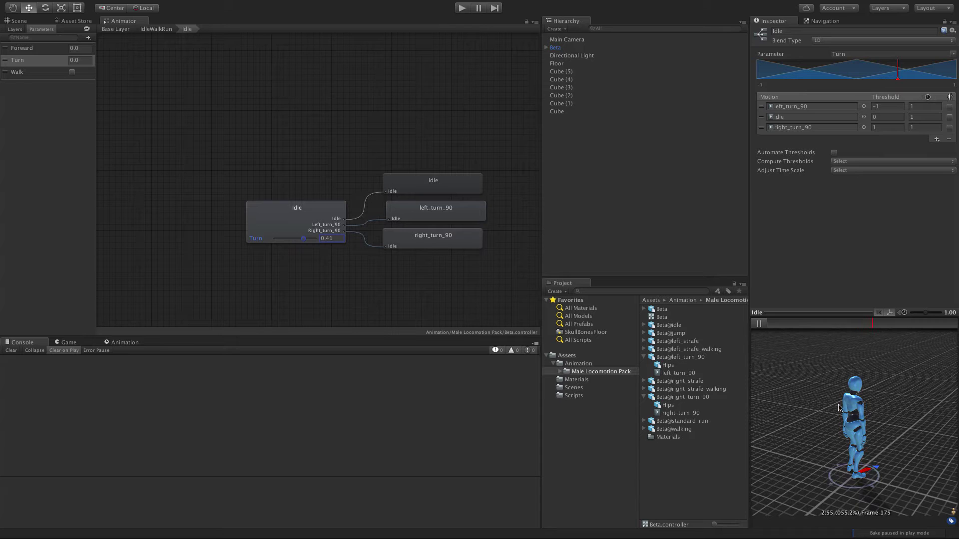
{"action": "left_click", "coordinate": [759, 324]}
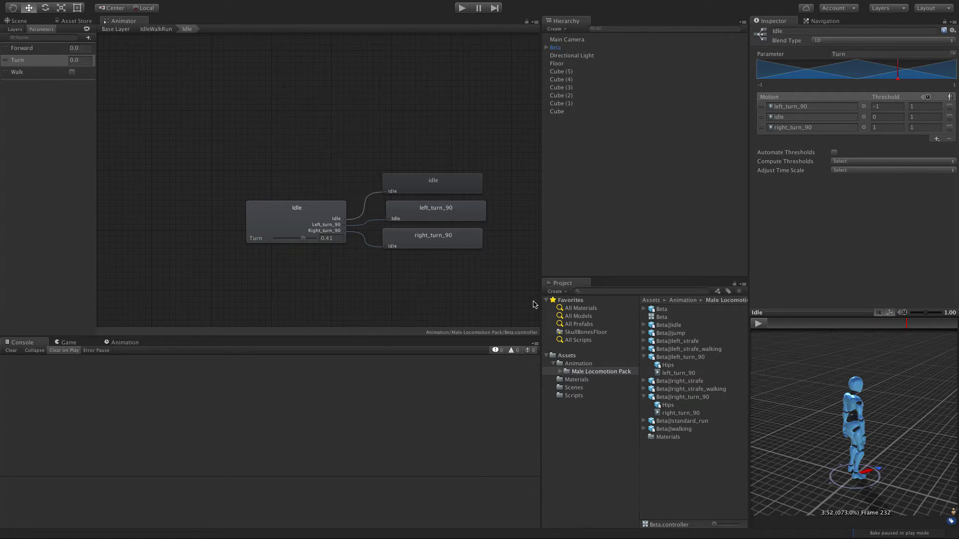
Step: Add an empty void Turning() method to Movement.cs
{"action": "key", "text": "super+Tab"}
{"action": "scroll", "coordinate": [248, 261], "scroll_direction": "down", "scroll_amount": 10}
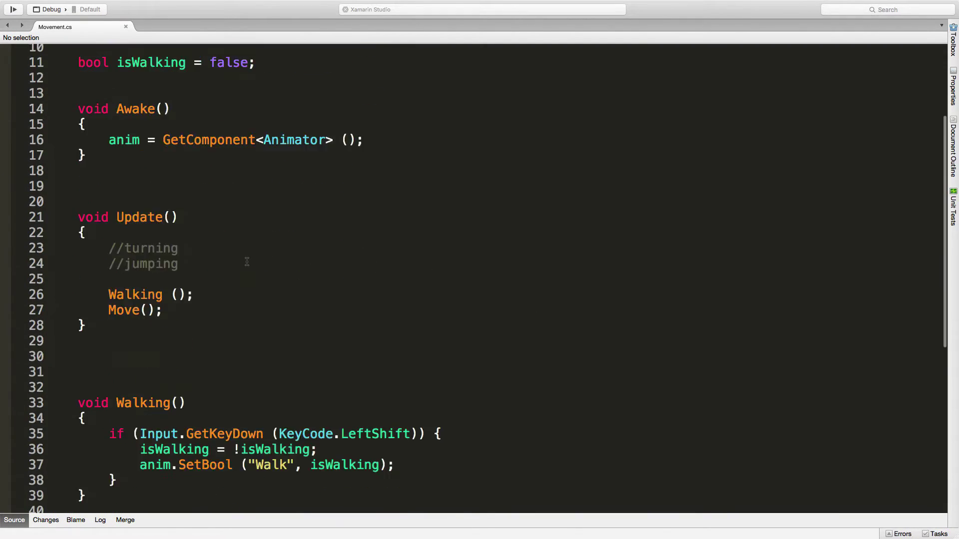
{"action": "scroll", "coordinate": [253, 198], "scroll_direction": "up", "scroll_amount": 3}
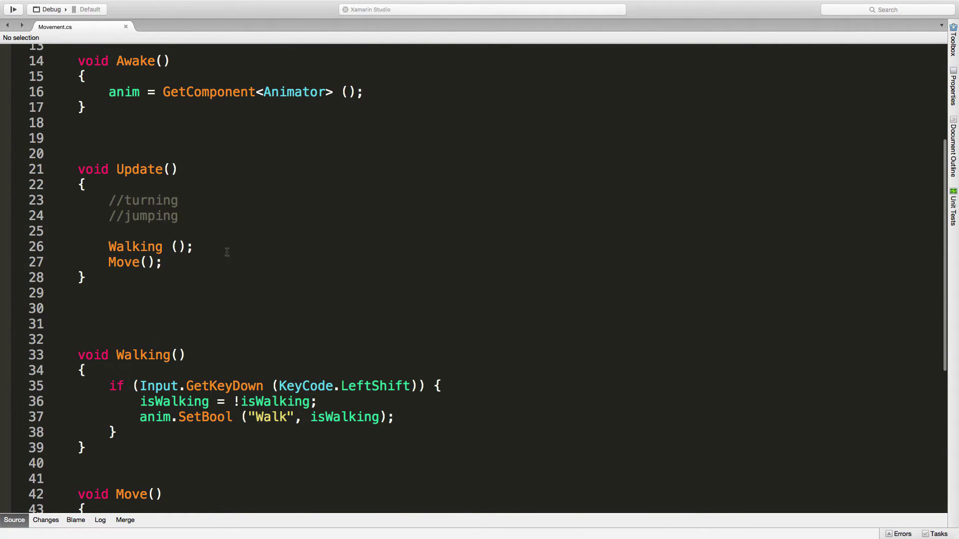
{"action": "left_click", "coordinate": [203, 199]}
{"action": "scroll", "coordinate": [246, 235], "scroll_direction": "down", "scroll_amount": 3}
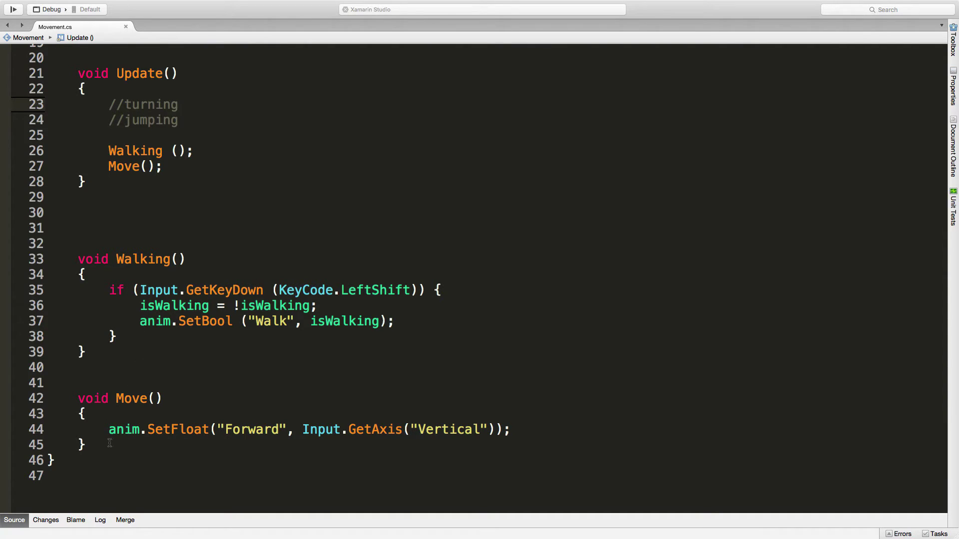
{"action": "left_click", "coordinate": [148, 244]}
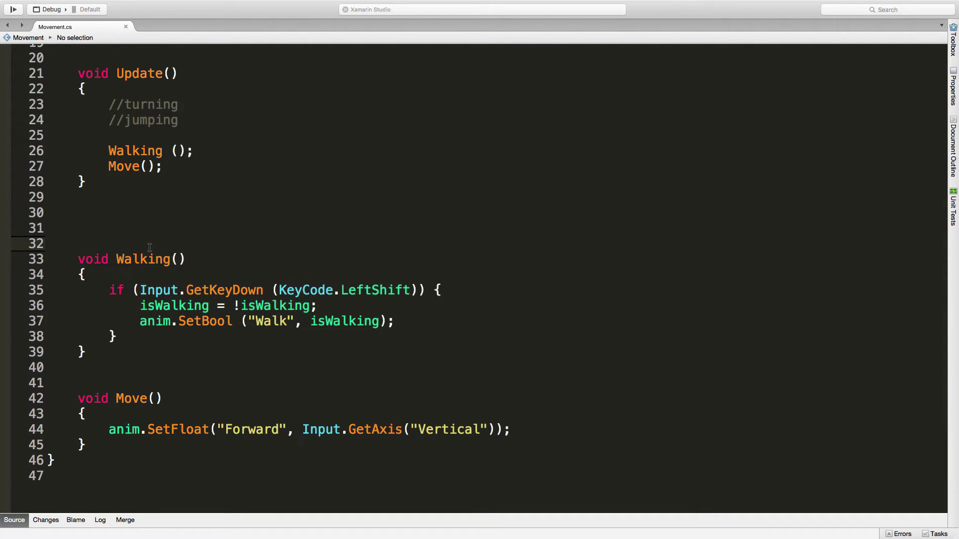
{"action": "key", "text": "Return"}
{"action": "type", "text": "voi"}
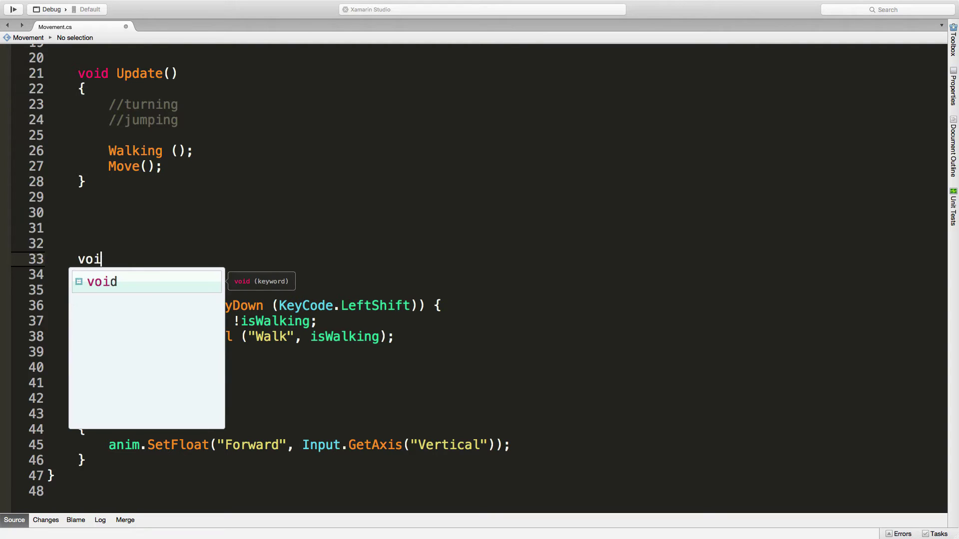
{"action": "type", "text": "d Turning"}
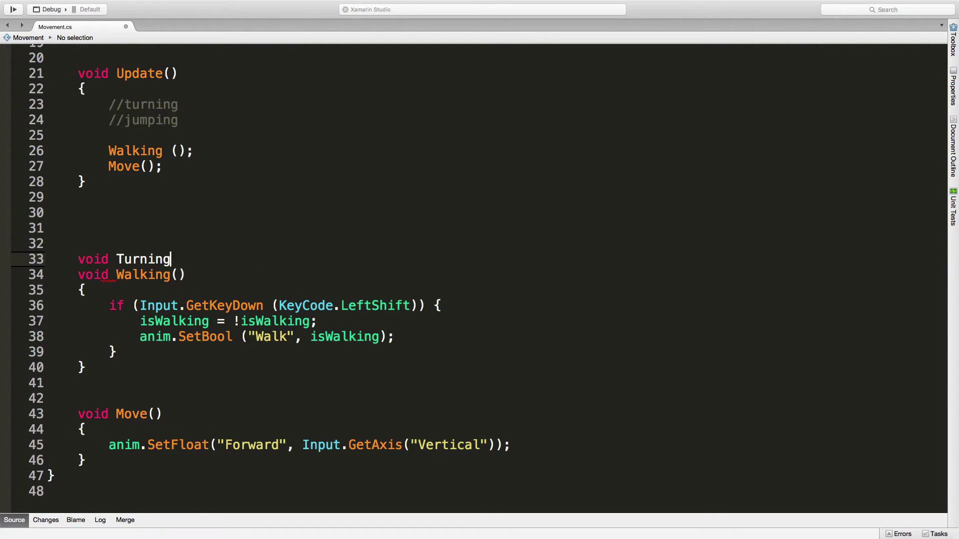
{"action": "type", "text": "()"}
{"action": "key", "text": "Return"}
{"action": "type", "text": "{"}
{"action": "key", "text": "Return"}
{"action": "type", "text": "}"}
{"action": "key", "text": "Return"}
{"action": "key", "text": "Return"}
{"action": "key", "text": "Return"}
Step: Paste the SetFloat line into Turning, changing Forward to Turn and Vertical to Horizontal
{"action": "scroll", "coordinate": [132, 246], "scroll_direction": "down", "scroll_amount": 3}
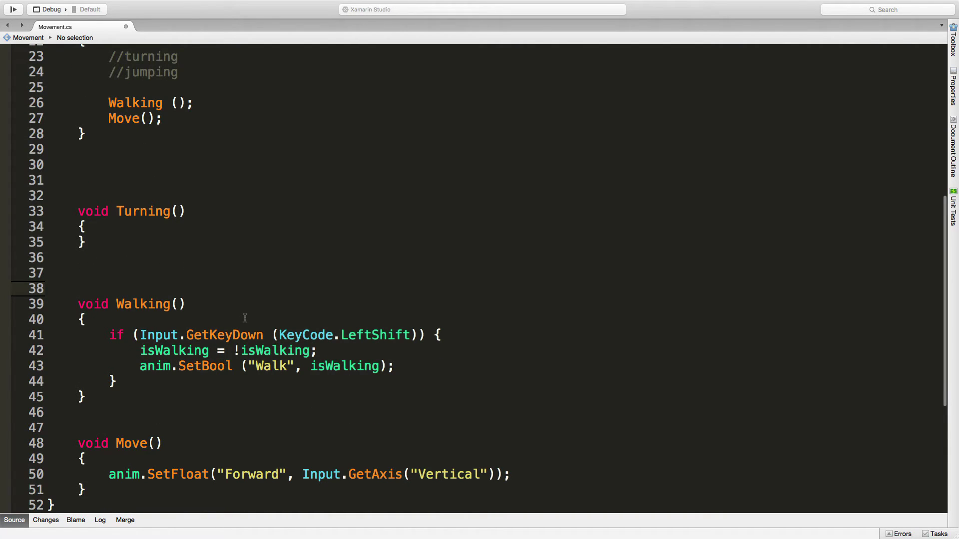
{"action": "scroll", "coordinate": [321, 349], "scroll_direction": "down", "scroll_amount": 3}
{"action": "left_click", "coordinate": [266, 363]}
{"action": "key", "text": "Down"}
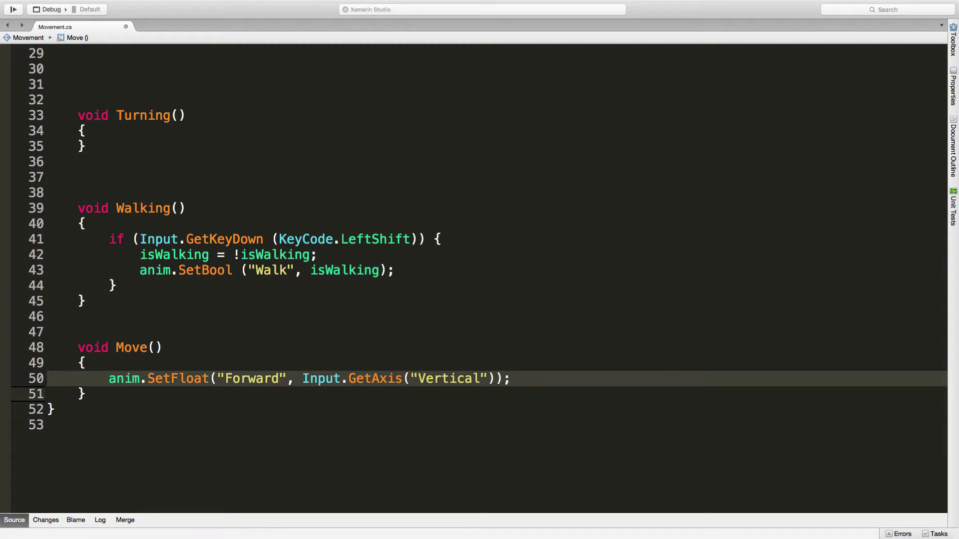
{"action": "scroll", "coordinate": [266, 360], "scroll_direction": "up", "scroll_amount": 3}
{"action": "left_click", "coordinate": [144, 224]}
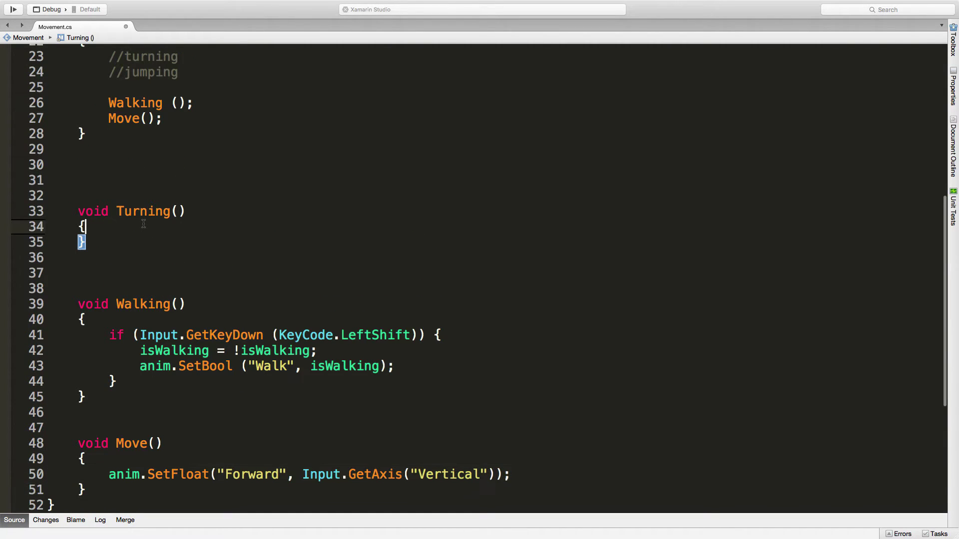
{"action": "type", "text": "anim.SetFloat(\"Forward\", Input.GetAxis(\"Vertical\"));"}
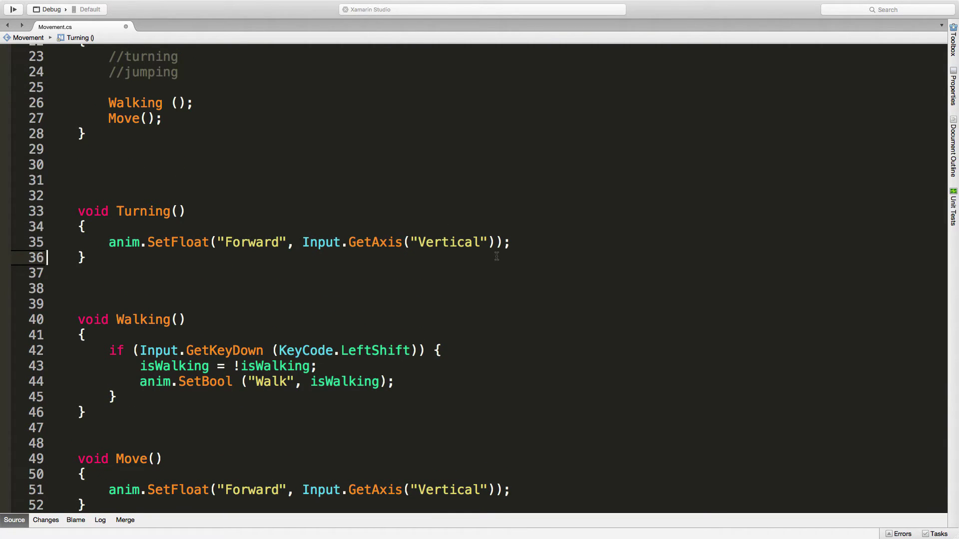
{"action": "double_click", "coordinate": [255, 244]}
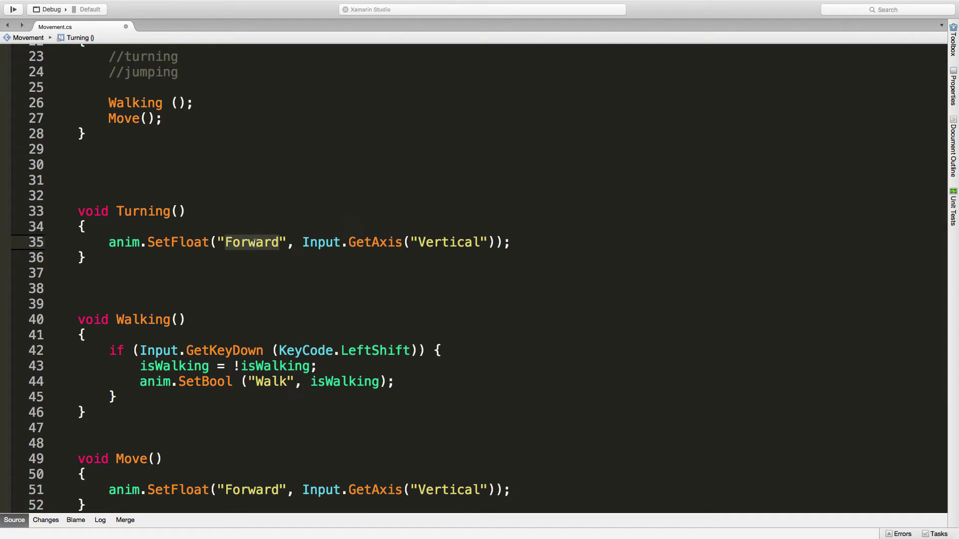
{"action": "type", "text": "Turn"}
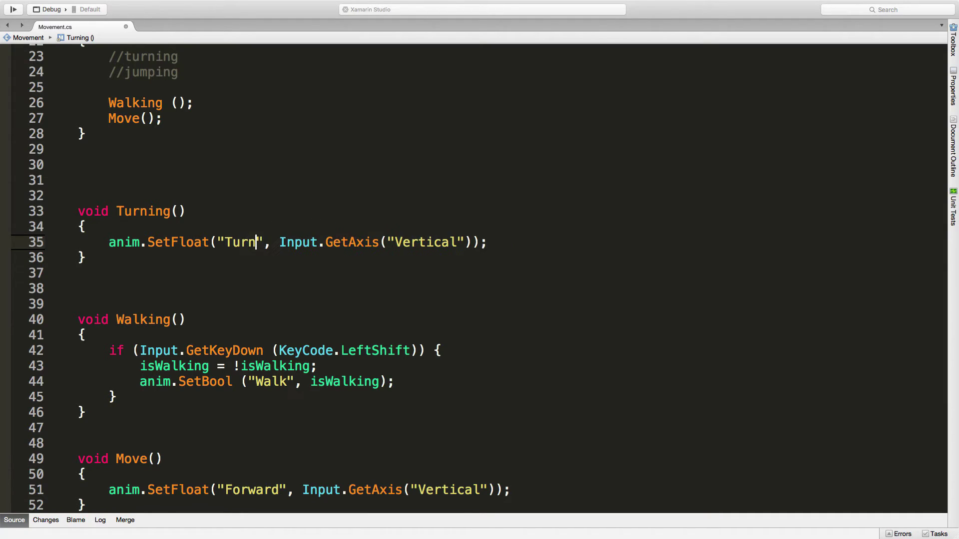
{"action": "double_click", "coordinate": [423, 244]}
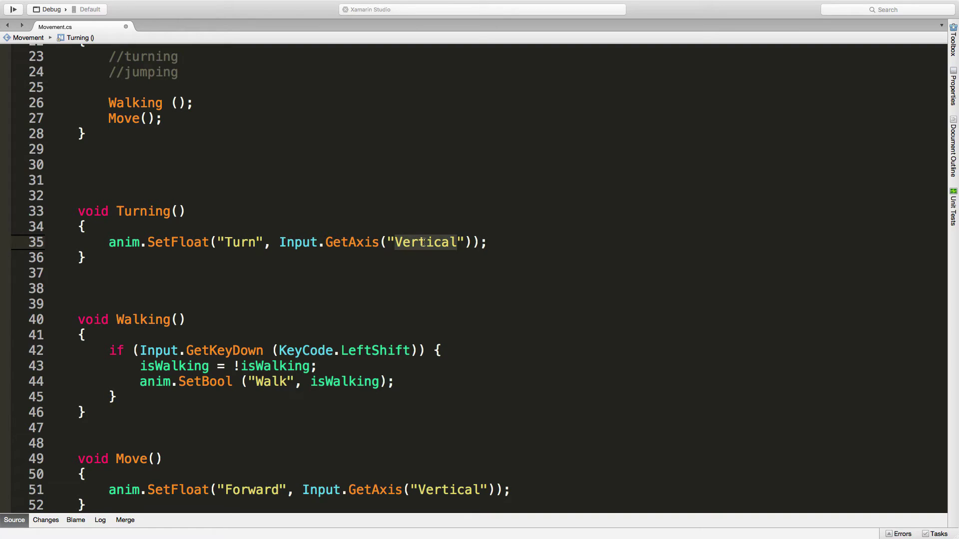
{"action": "type", "text": "Horizontal"}
Step: Call Turning (); in Update below the comments and save Movement.cs
{"action": "scroll", "coordinate": [339, 265], "scroll_direction": "up", "scroll_amount": 3}
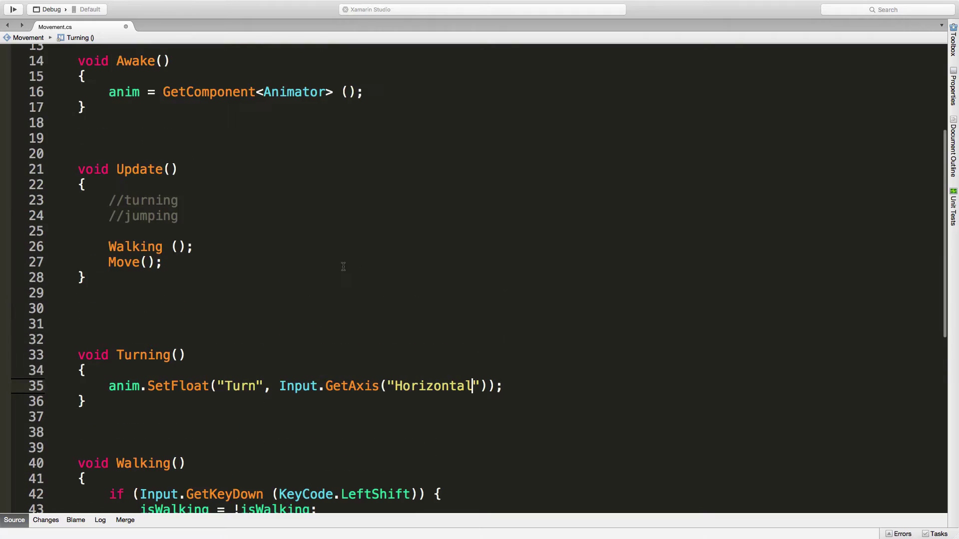
{"action": "left_click", "coordinate": [183, 196]}
{"action": "left_click", "coordinate": [192, 223]}
{"action": "key", "text": "Down"}
{"action": "key", "text": "Return"}
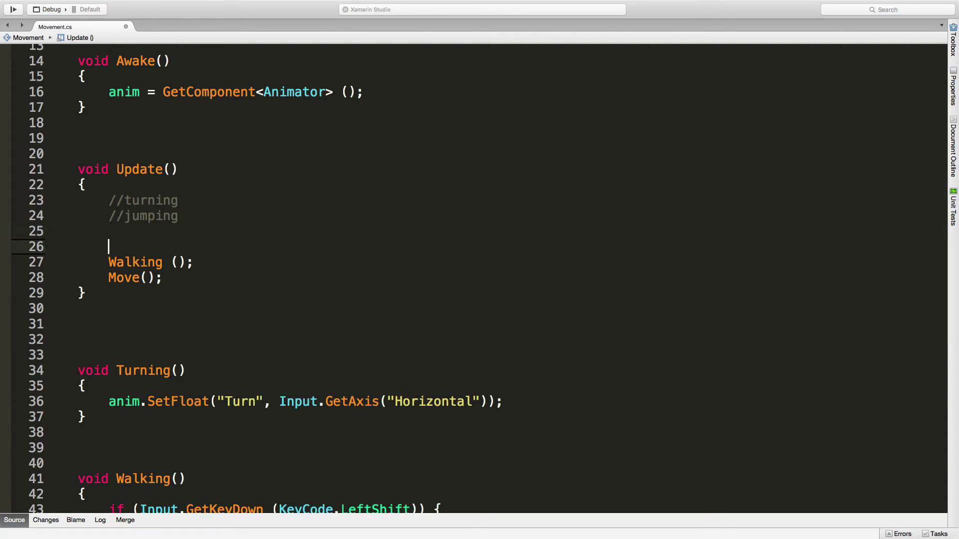
{"action": "type", "text": "Turning"}
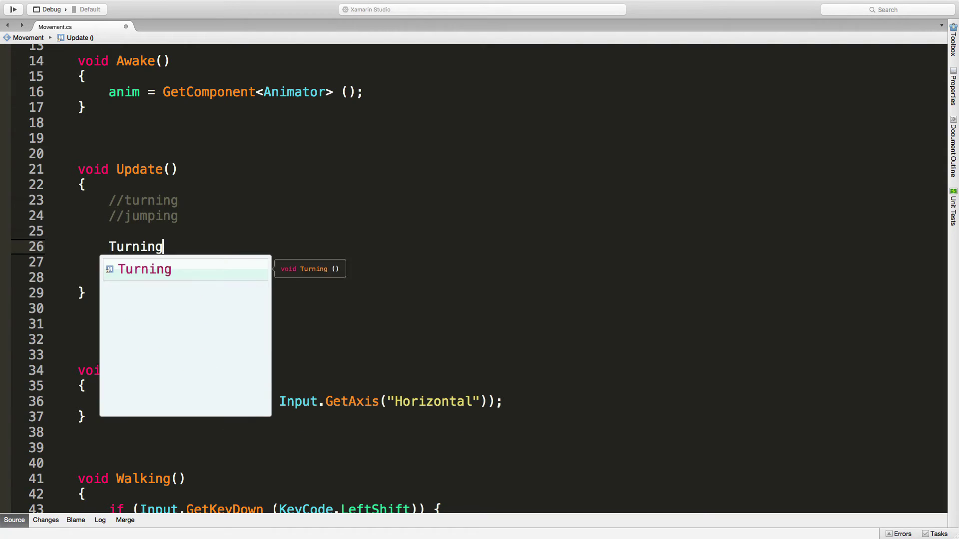
{"action": "type", "text": " ();"}
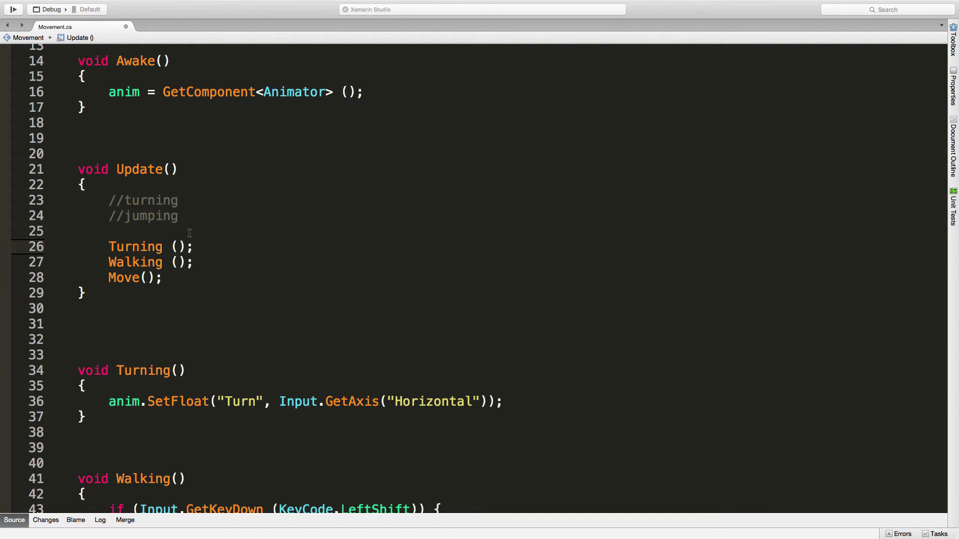
{"action": "key", "text": "super+s"}
Step: Play-test in the Scene view, running right with W and turning back with A, then stop
{"action": "key", "text": "super+Tab"}
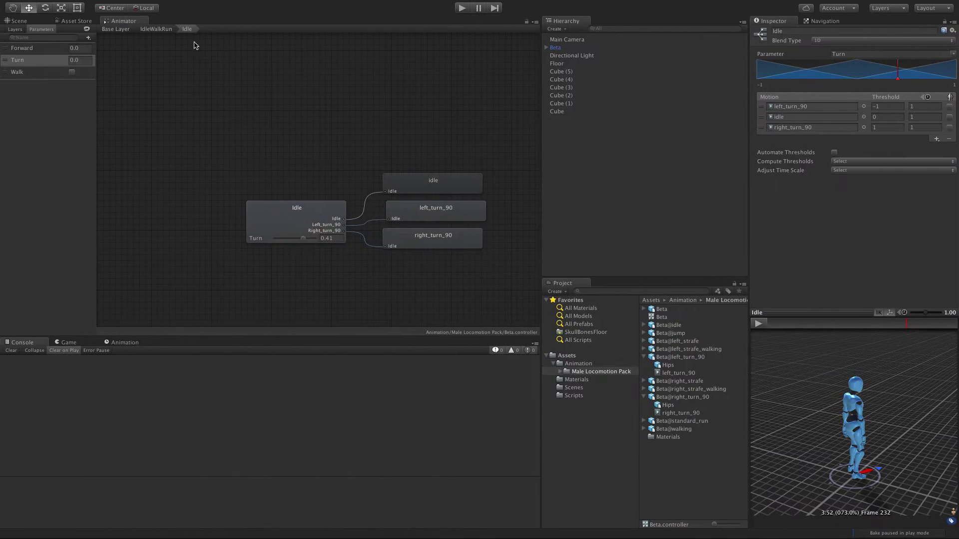
{"action": "left_click", "coordinate": [19, 21]}
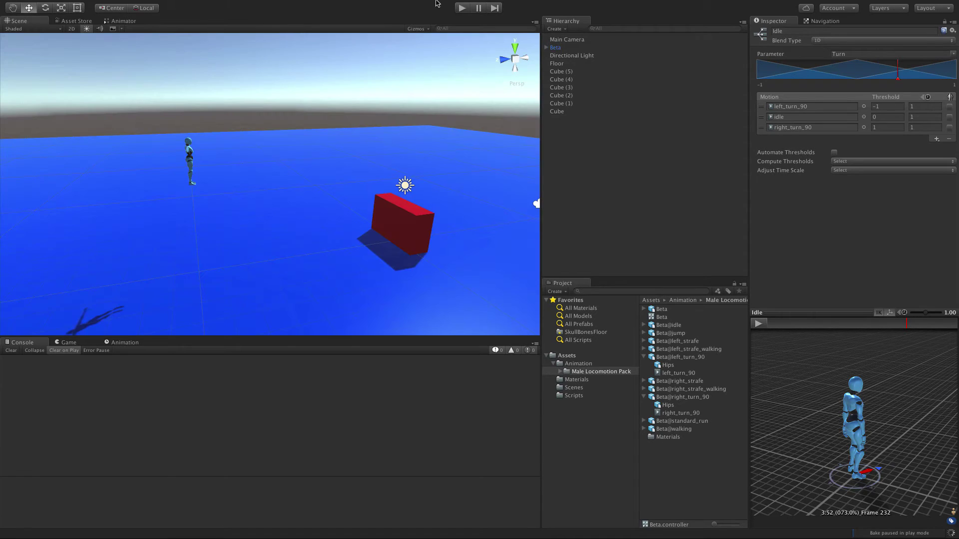
{"action": "left_click", "coordinate": [459, 11]}
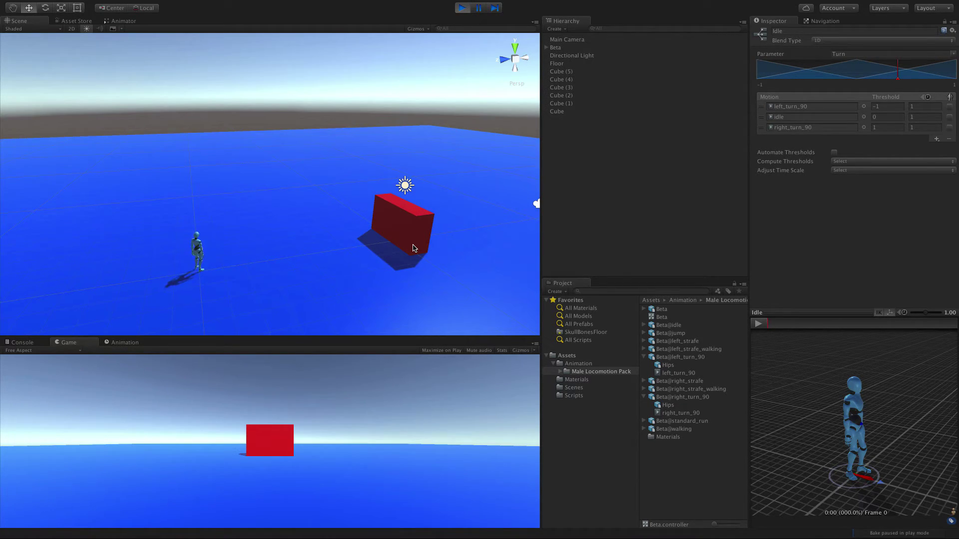
{"action": "key", "text": "w"}
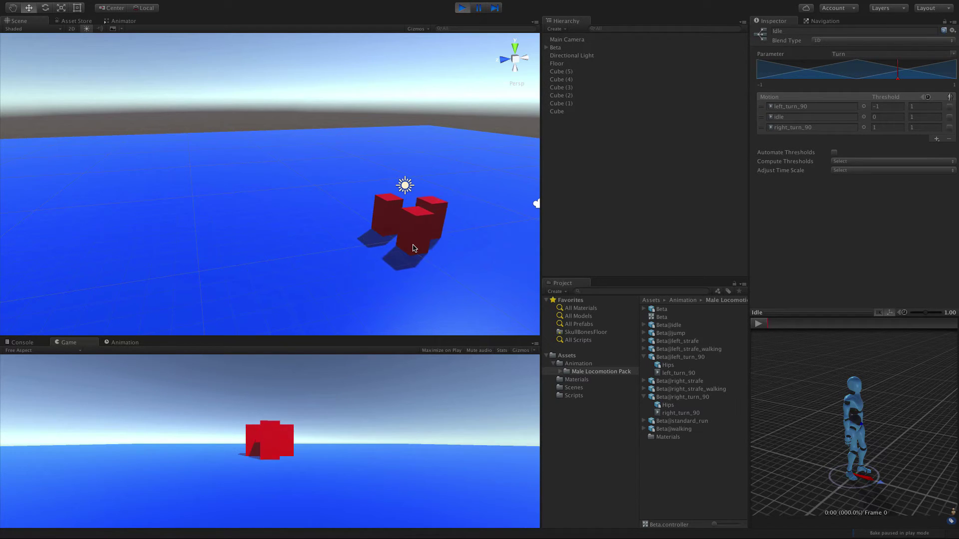
{"action": "key", "text": "a"}
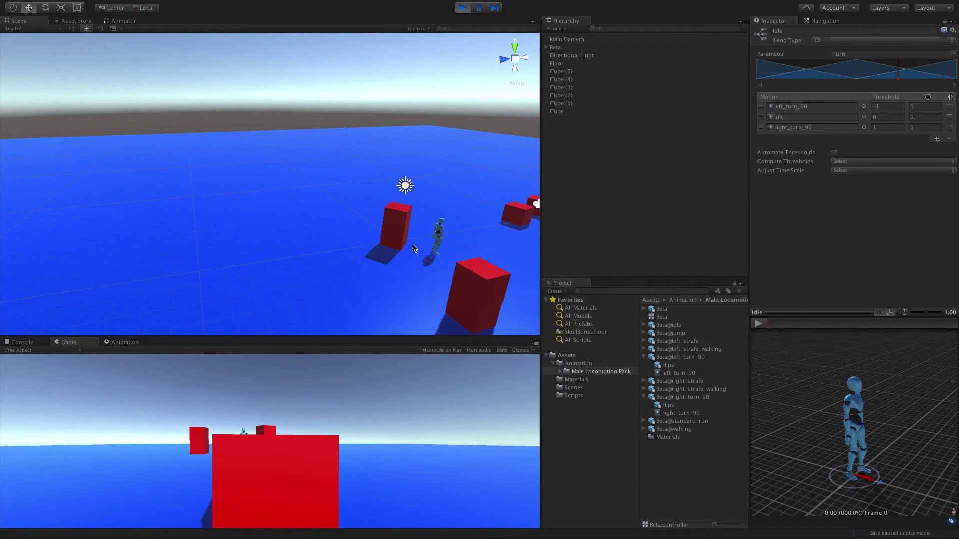
{"action": "left_click", "coordinate": [460, 8]}
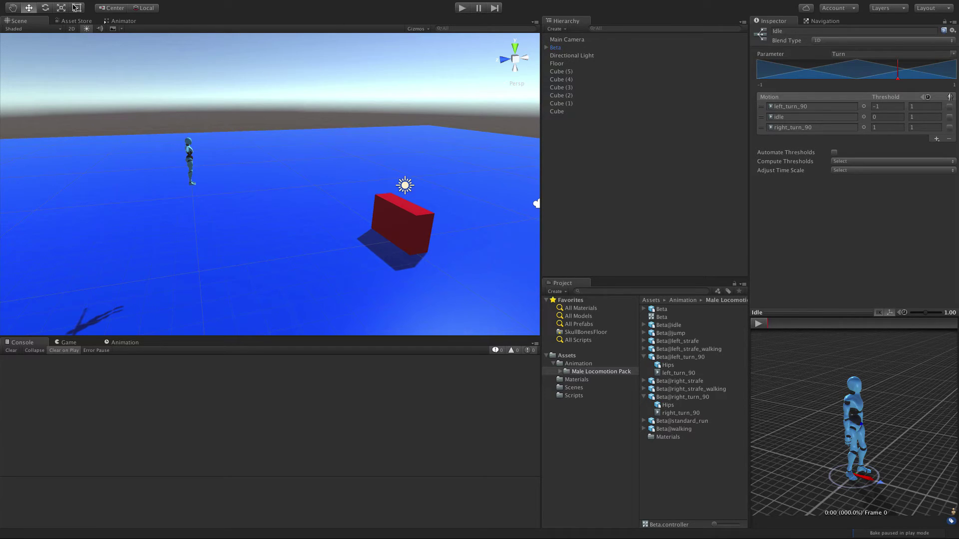
Step: Go up to the IdleWalkRun blend tree in the Animator and select the Walk sub-tree
{"action": "left_click", "coordinate": [124, 21]}
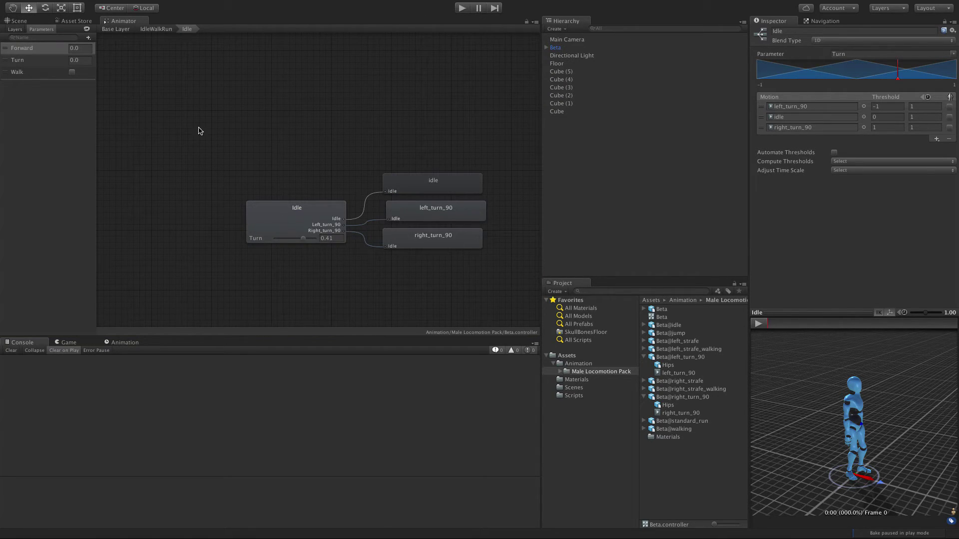
{"action": "left_click", "coordinate": [156, 29]}
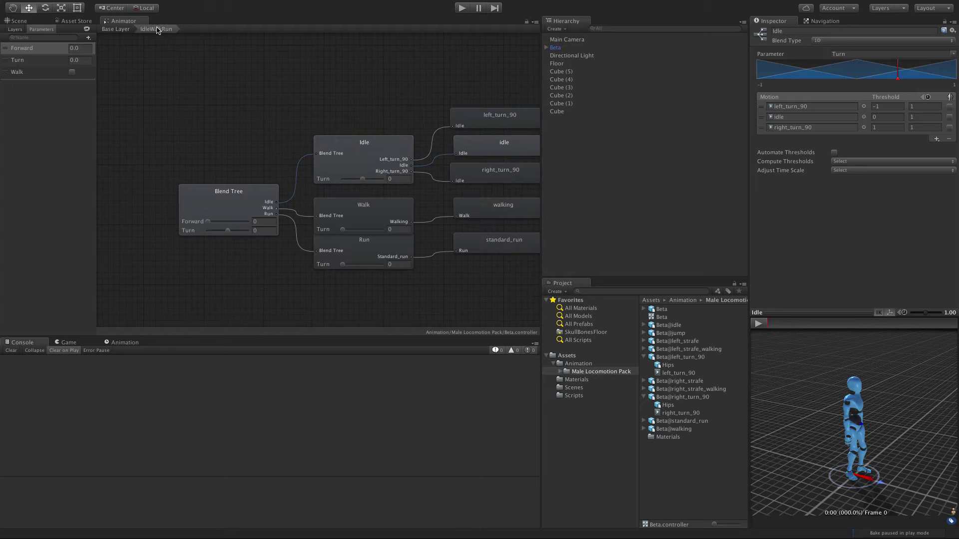
{"action": "left_click", "coordinate": [399, 206]}
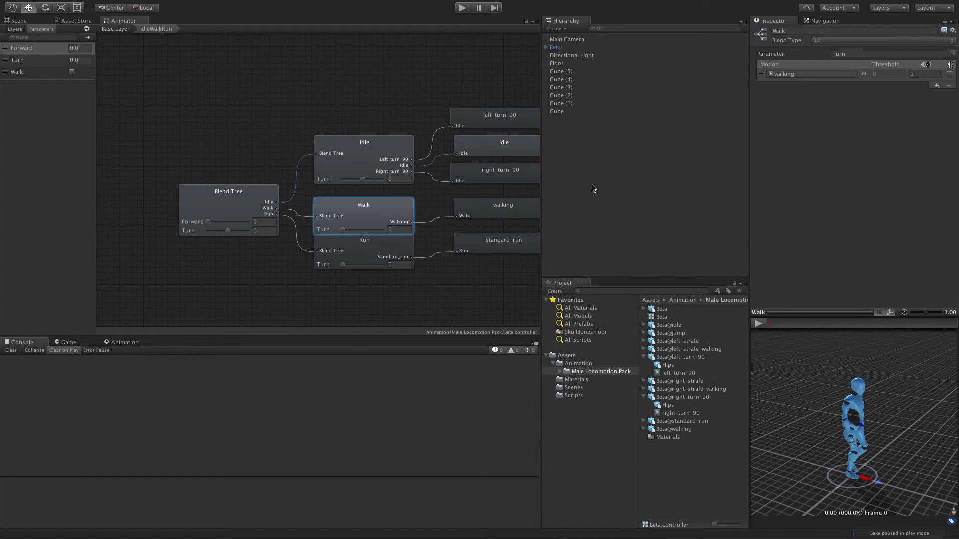
Step: Add left_turn_90 and right_turn_90 motion slots to Walk, then remove both again
{"action": "left_click", "coordinate": [936, 86]}
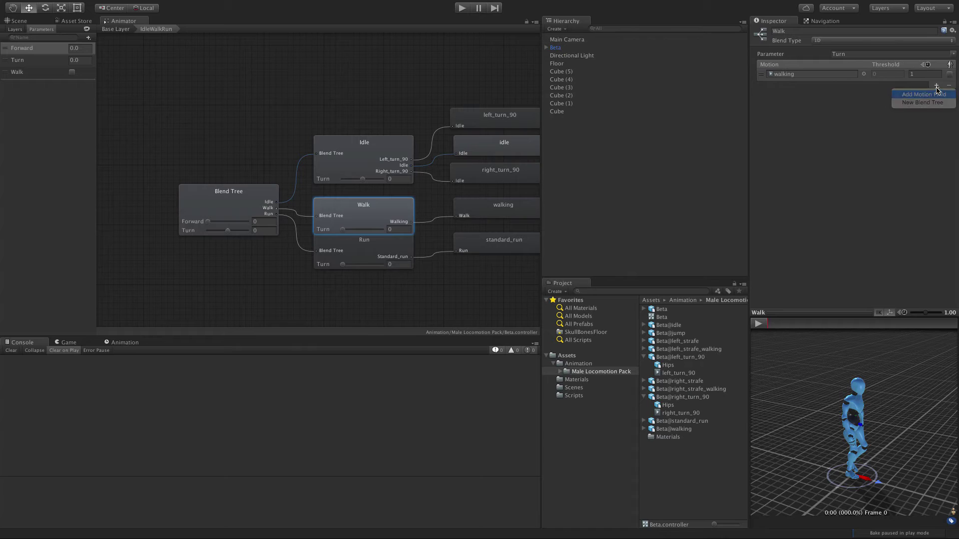
{"action": "left_click", "coordinate": [923, 94]}
{"action": "left_click", "coordinate": [936, 129]}
{"action": "left_click", "coordinate": [924, 137]}
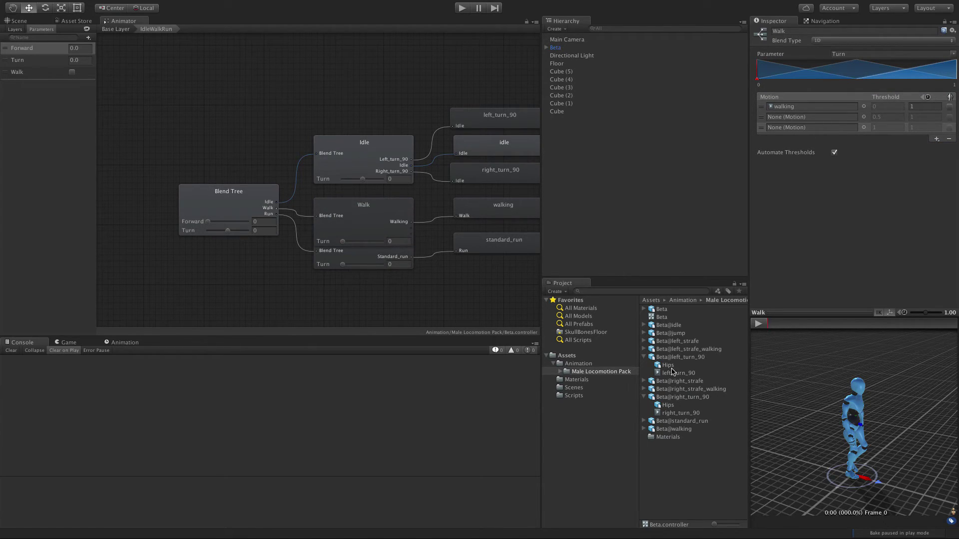
{"action": "left_click_drag", "start_coordinate": [679, 373], "coordinate": [809, 117]}
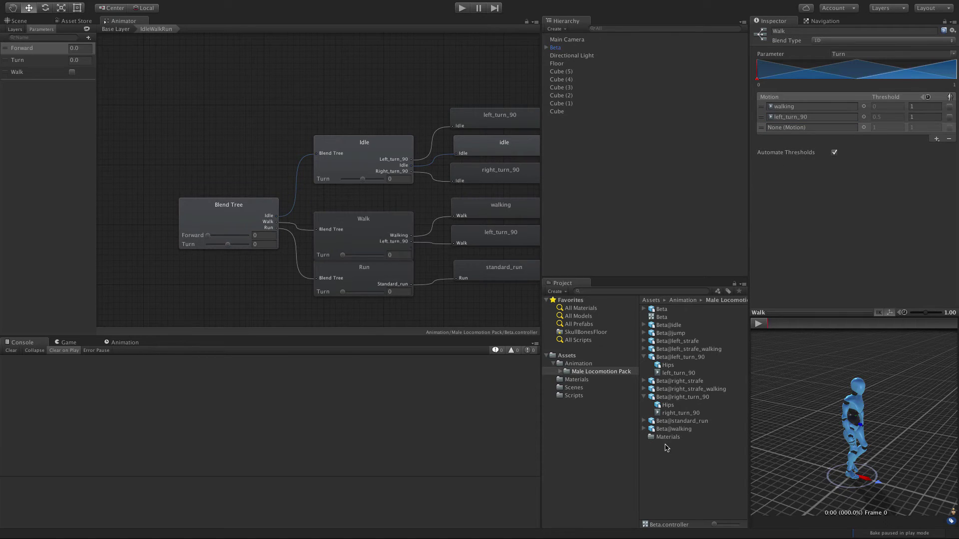
{"action": "left_click_drag", "start_coordinate": [679, 414], "coordinate": [808, 131]}
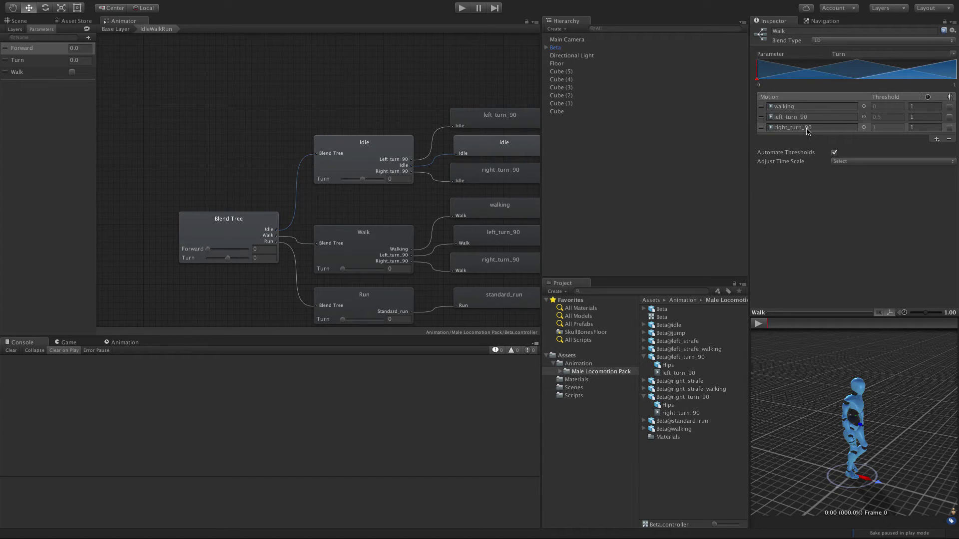
{"action": "left_click", "coordinate": [949, 138]}
{"action": "left_click", "coordinate": [949, 128]}
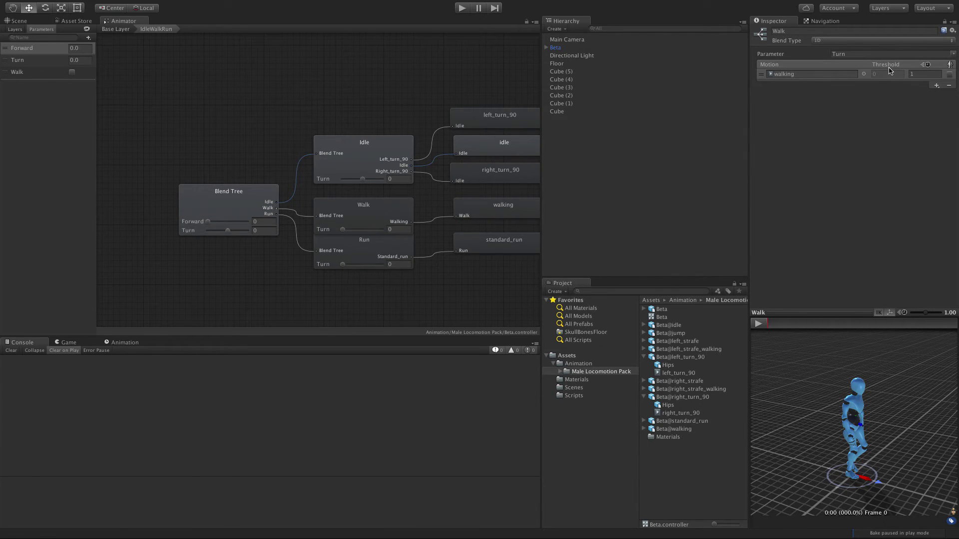
Step: Add two motion fields to the Run sub-tree and fill them with left_turn_90 and right_turn_90
{"action": "left_click", "coordinate": [367, 251]}
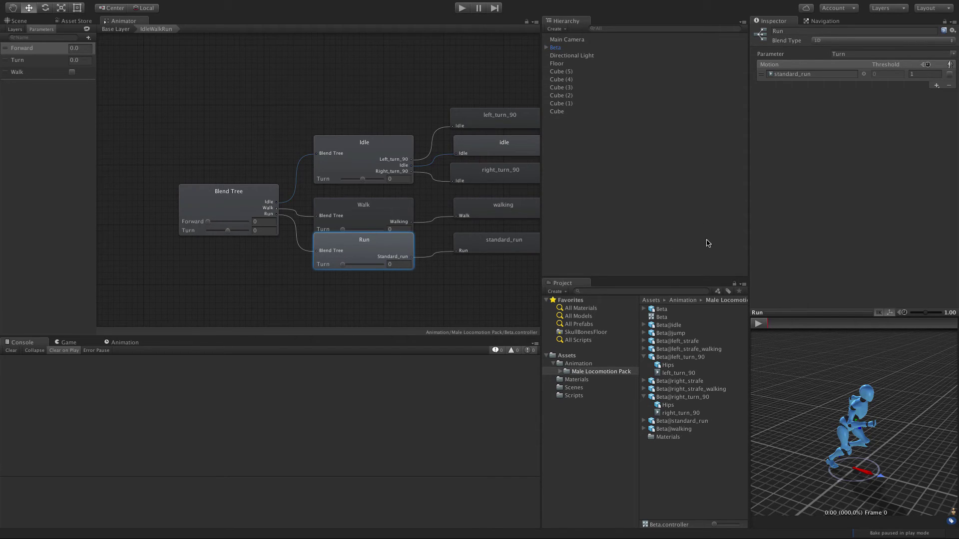
{"action": "left_click", "coordinate": [937, 87]}
{"action": "left_click", "coordinate": [939, 129]}
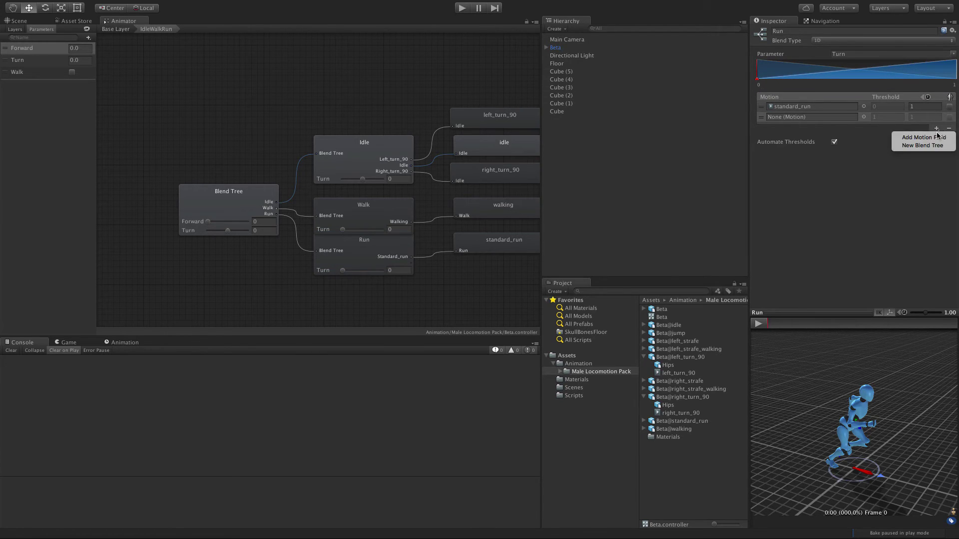
{"action": "left_click", "coordinate": [937, 134]}
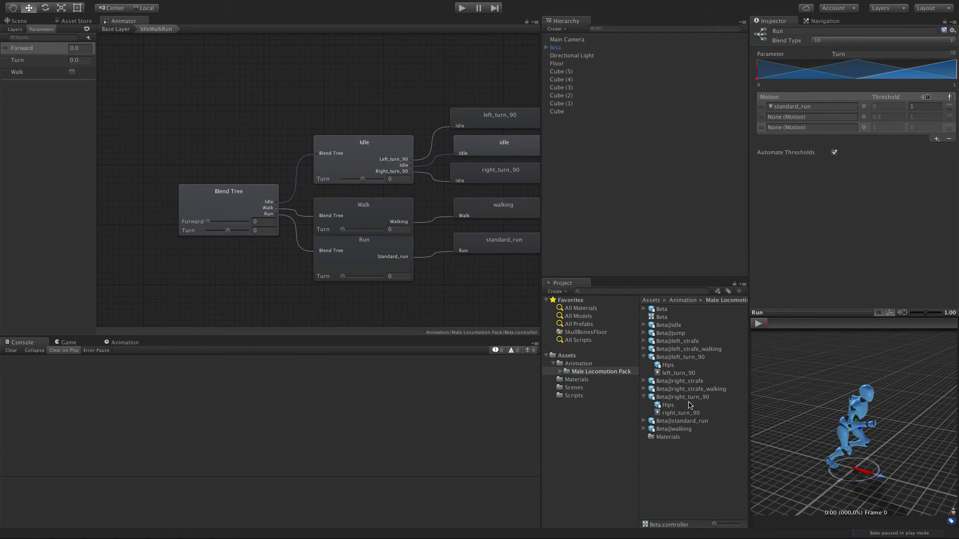
{"action": "left_click_drag", "start_coordinate": [694, 421], "coordinate": [794, 128]}
{"action": "left_click_drag", "start_coordinate": [660, 416], "coordinate": [781, 129]}
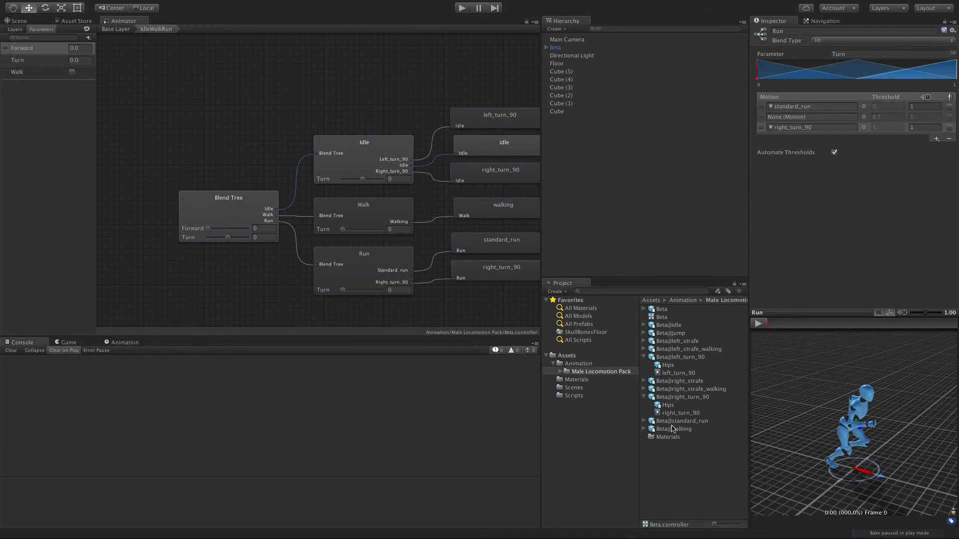
{"action": "left_click_drag", "start_coordinate": [665, 373], "coordinate": [814, 117]}
Step: Turn off Automate Thresholds and set left_turn_90's threshold to -1
{"action": "left_click", "coordinate": [833, 152]}
{"action": "left_click", "coordinate": [892, 115]}
{"action": "type", "text": "-1"}
{"action": "key", "text": "Tab"}
{"action": "key", "text": "Tab"}
{"action": "key", "text": "Tab"}
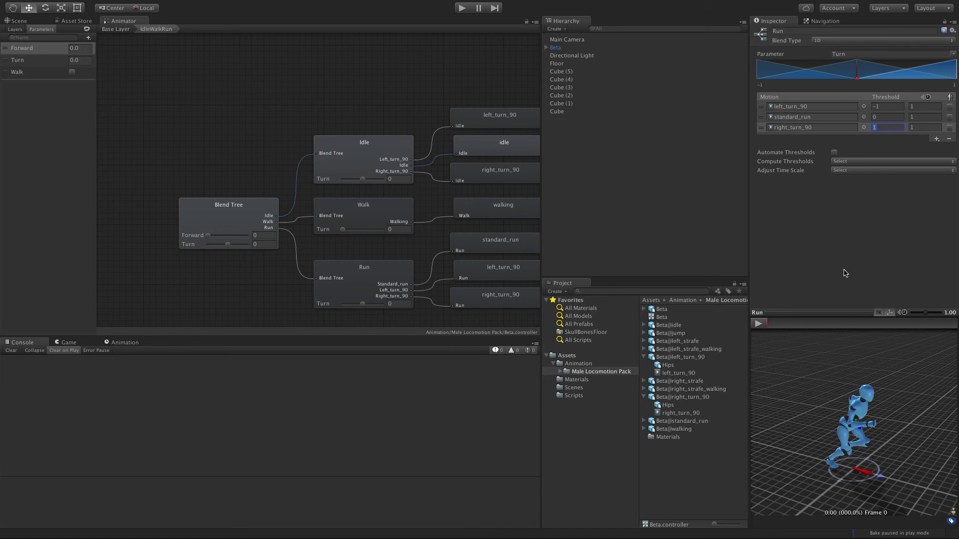
{"action": "key", "text": "Return"}
Step: Back in the Scene view, play-test the character's running left and right turns, then stop play mode
{"action": "left_click", "coordinate": [30, 22]}
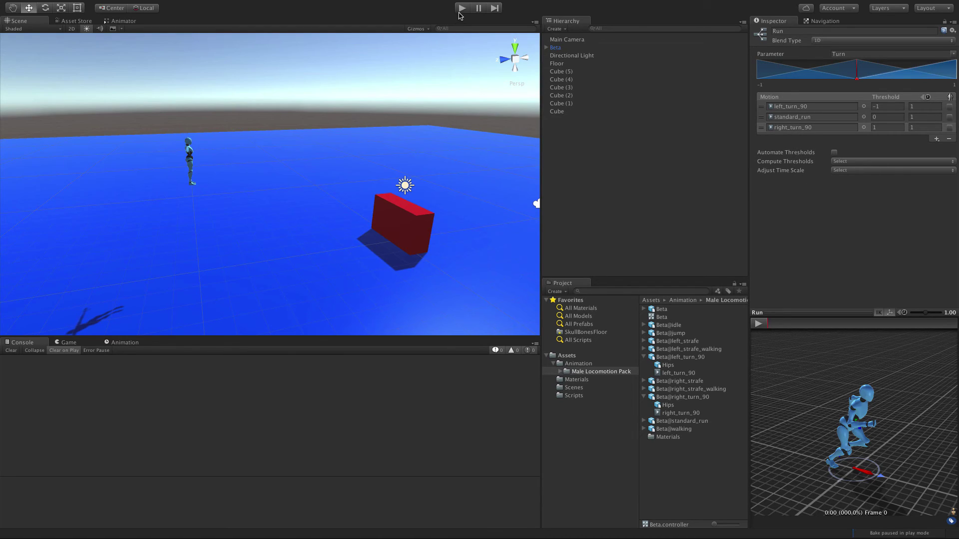
{"action": "left_click", "coordinate": [461, 9]}
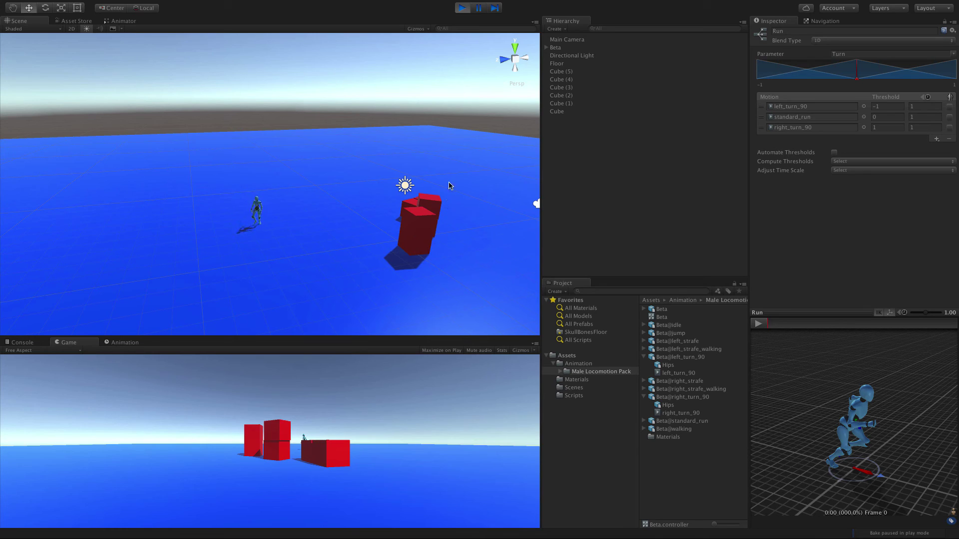
{"action": "left_click", "coordinate": [461, 8]}
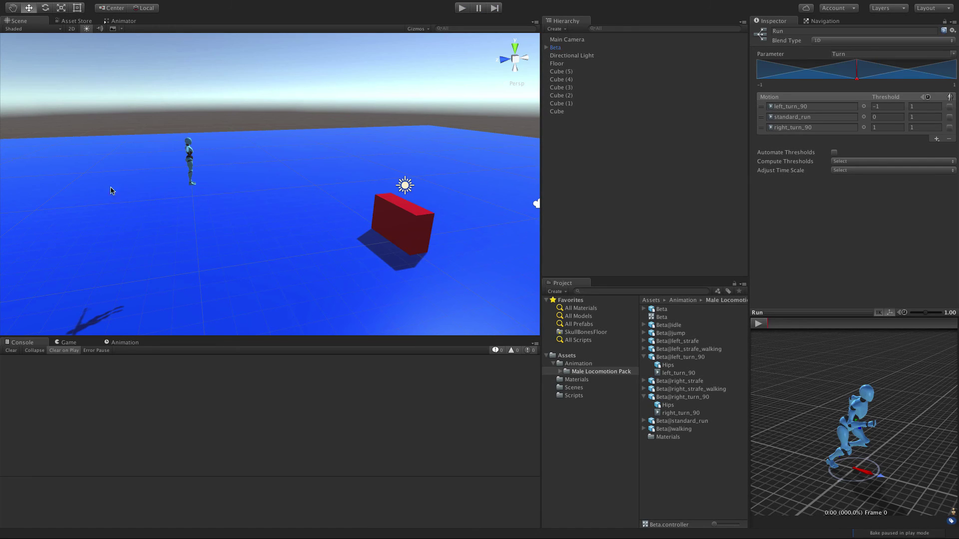
Step: In the Animator, go up from the blend tree to the Base Layer showing Entry linked to IdleWalkRun
{"action": "left_click", "coordinate": [110, 21]}
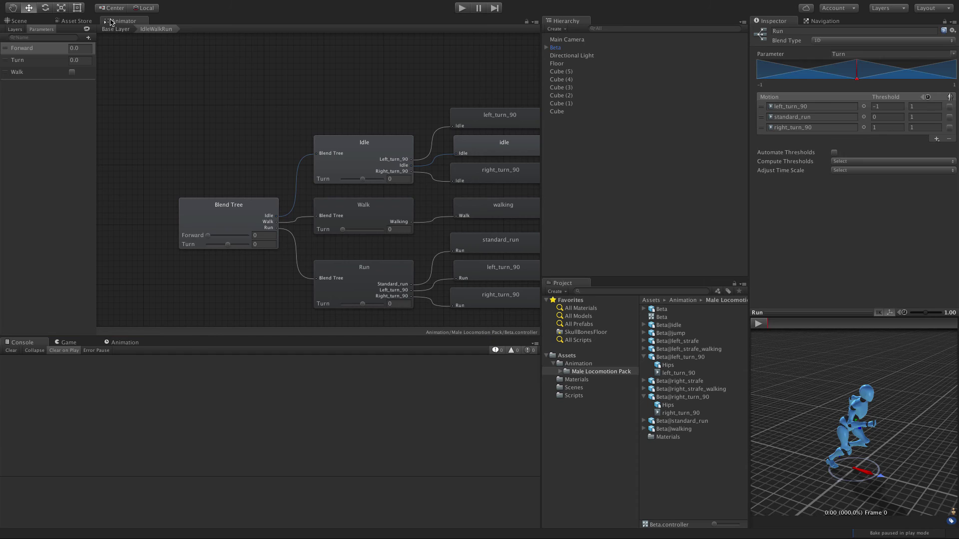
{"action": "middle_click_drag", "start_coordinate": [214, 95], "coordinate": [204, 83]}
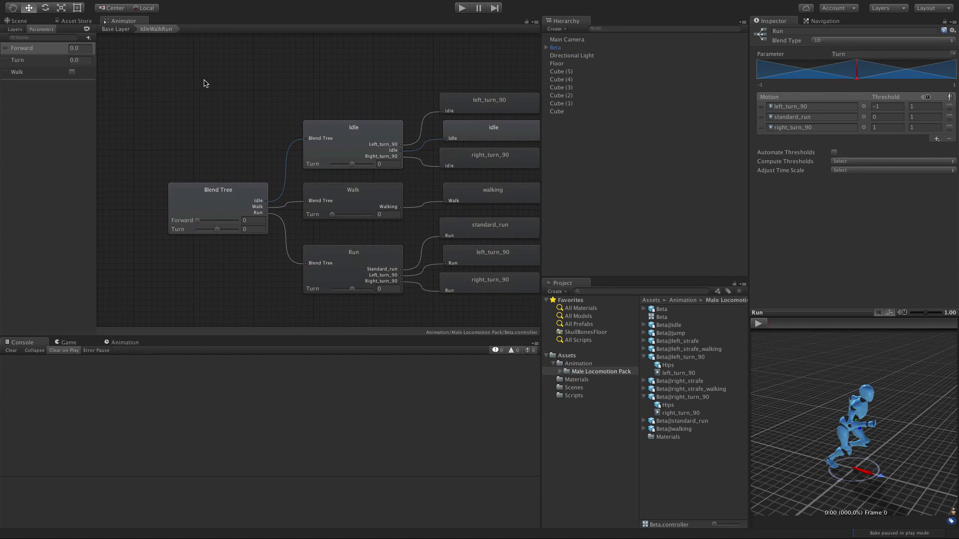
{"action": "left_click", "coordinate": [125, 30]}
{"action": "middle_click_drag", "start_coordinate": [410, 227], "coordinate": [361, 223]}
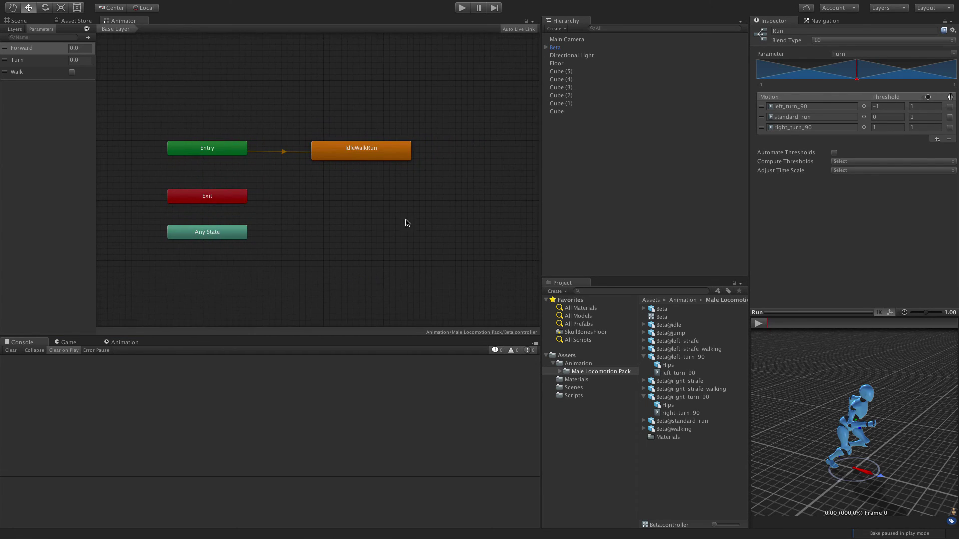
{"action": "right_click", "coordinate": [364, 206]}
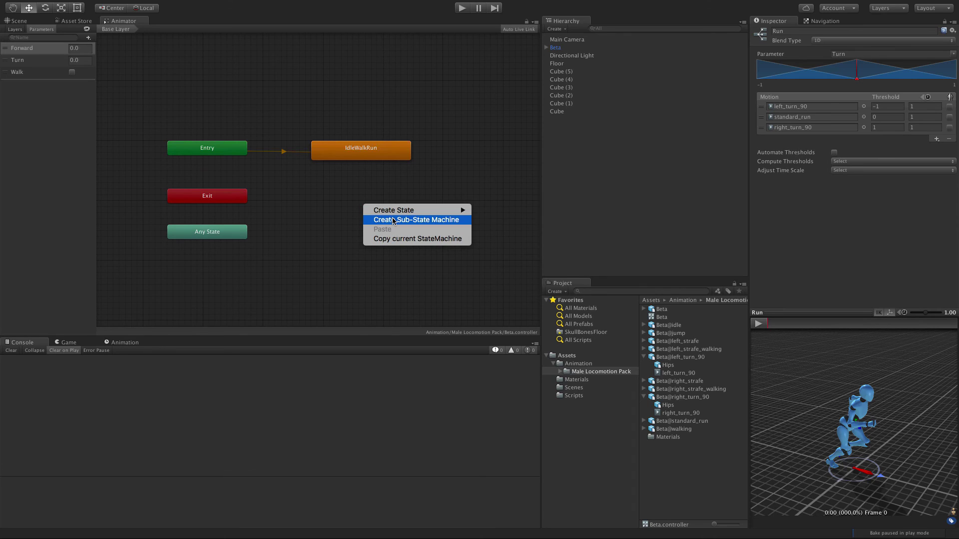
{"action": "left_click", "coordinate": [325, 214]}
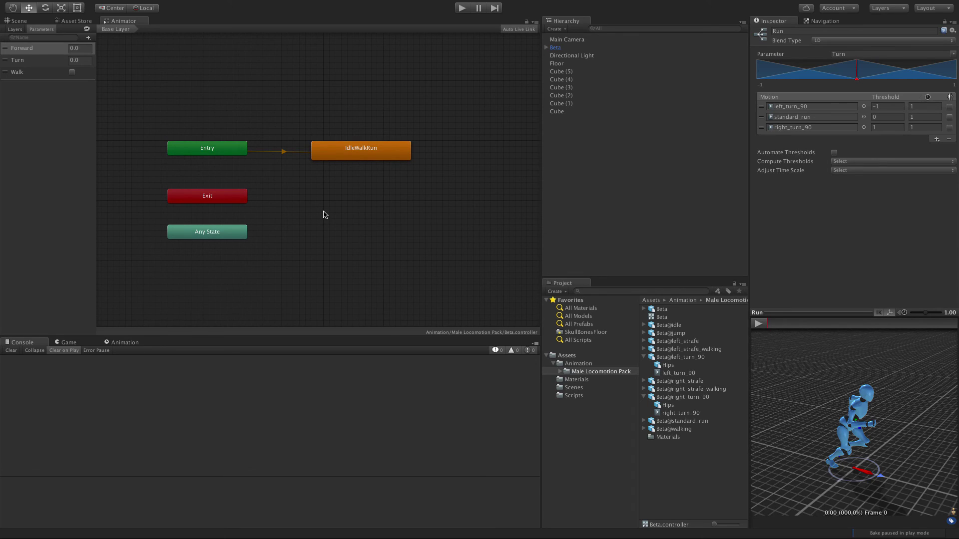